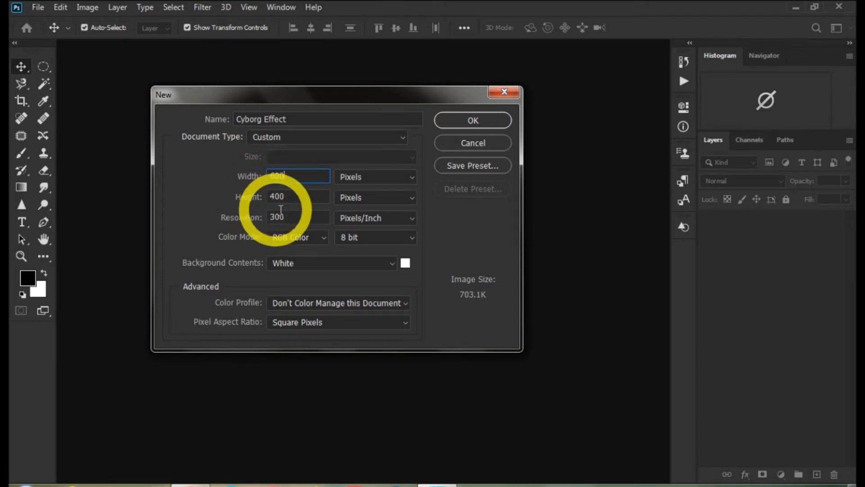
# Create the new document with a height of 600 pixels and fill its background with black
pyautogui.moveTo(292, 196); pyautogui.dragTo(244, 195)
pyautogui.write('600')
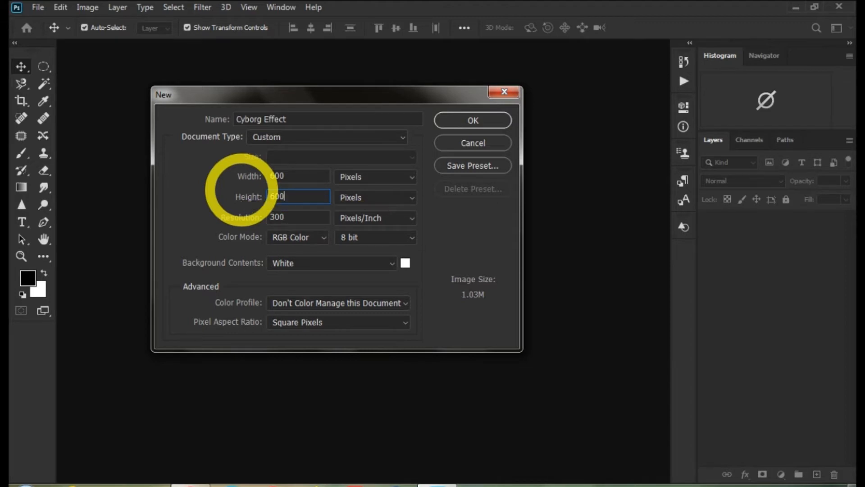
pyautogui.click(484, 121)
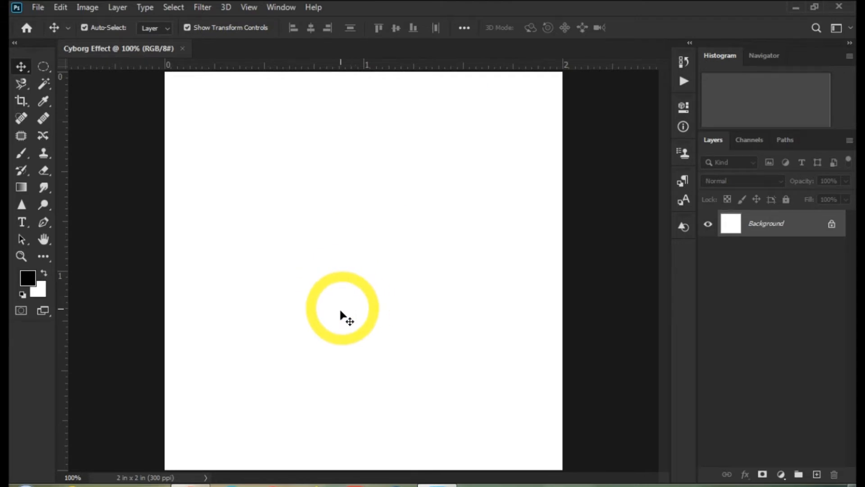
pyautogui.hotkey('alt', 'BackSpace')
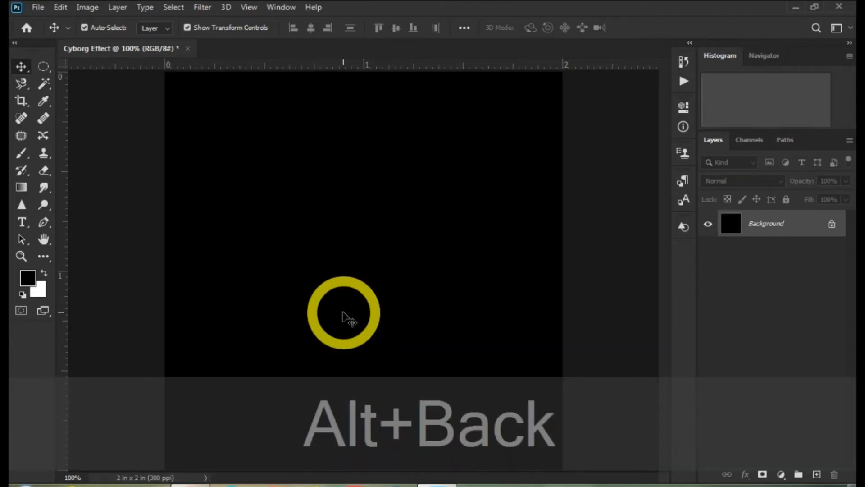
# Render a Movie Prime lens flare at 100% brightness near the upper-left corner of the black canvas
pyautogui.hotkey('ctrl', '-')
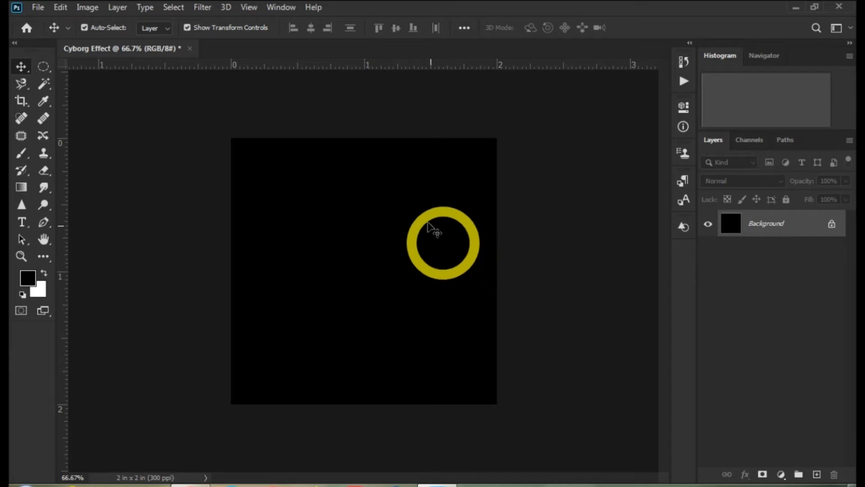
pyautogui.click(203, 8)
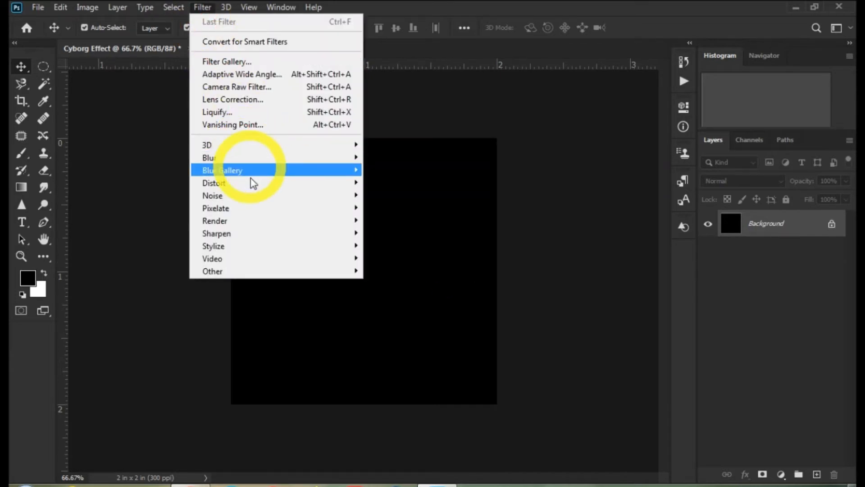
pyautogui.moveTo(214, 220)
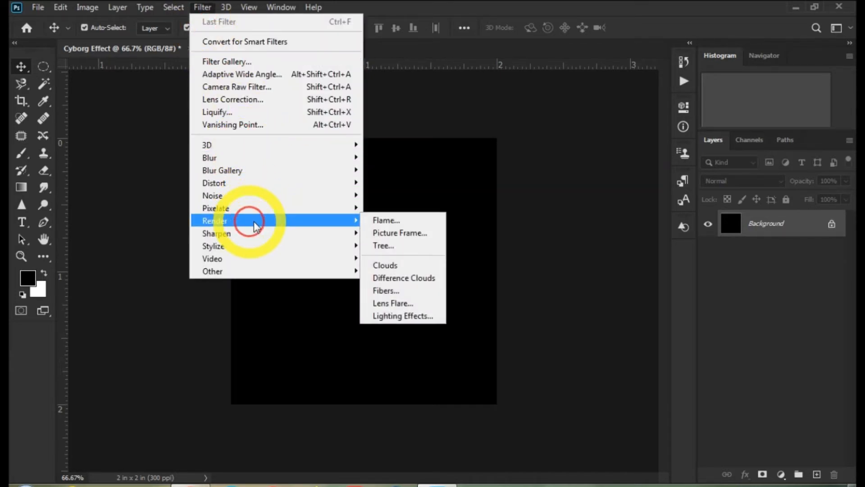
pyautogui.click(424, 304)
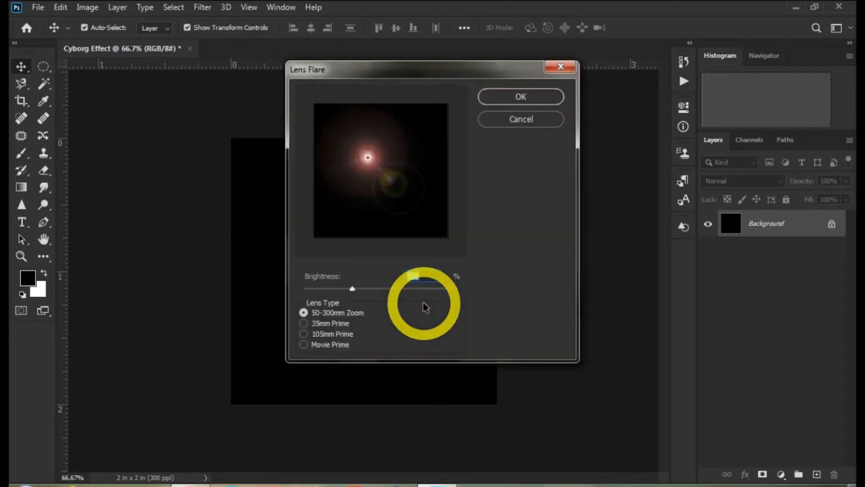
pyautogui.click(320, 344)
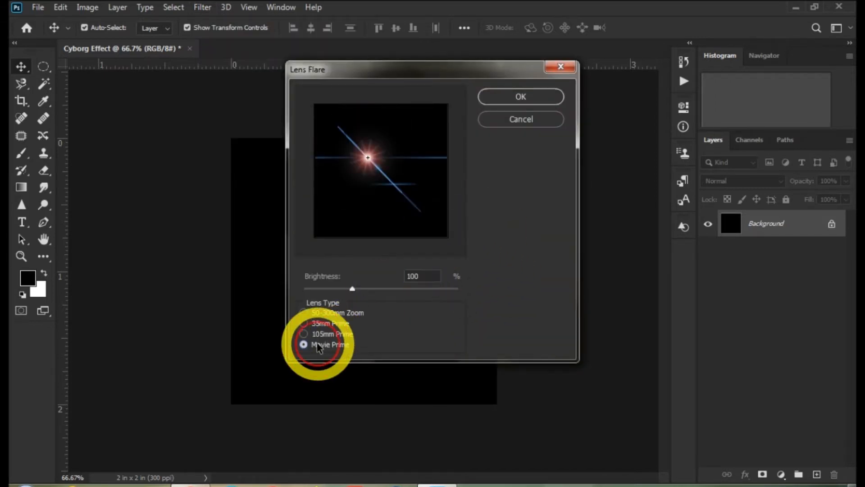
pyautogui.click(330, 123)
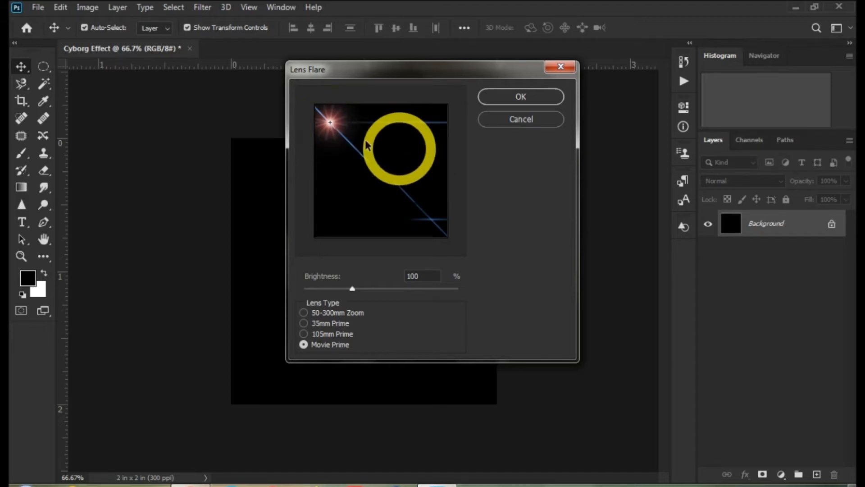
pyautogui.click(337, 130)
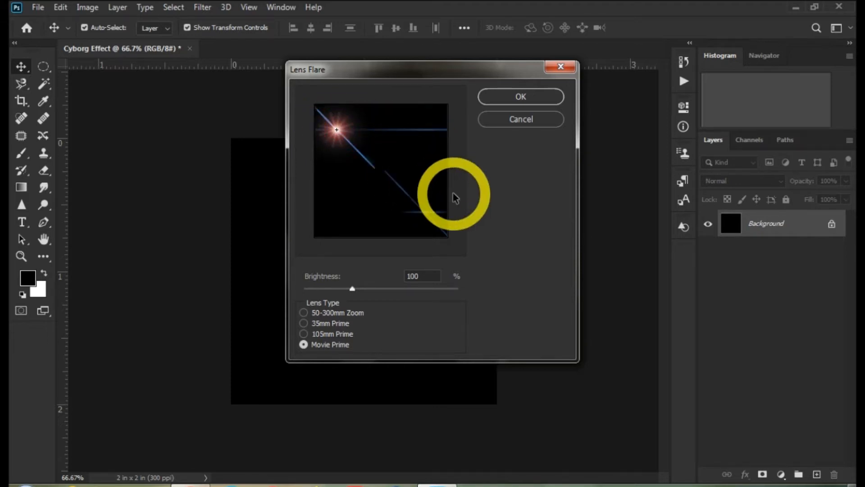
pyautogui.click(521, 100)
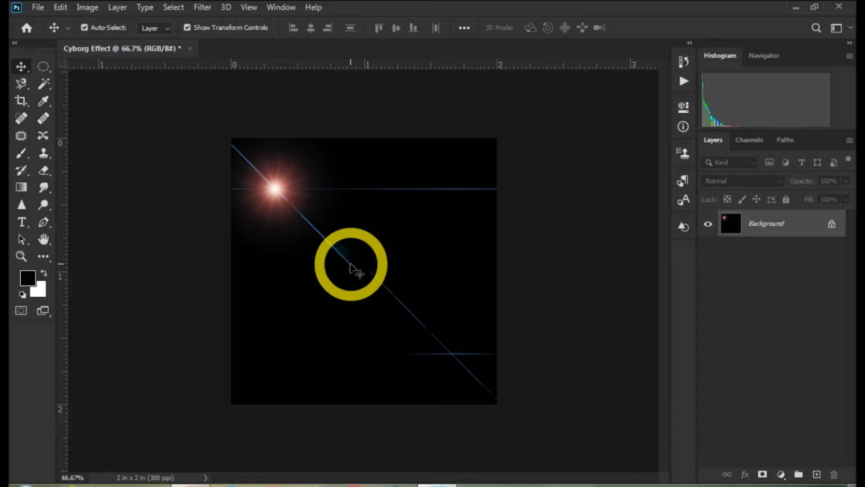
# Render a second Movie Prime lens flare on the diagonal streak, just above and left of the canvas centre
pyautogui.click(202, 7)
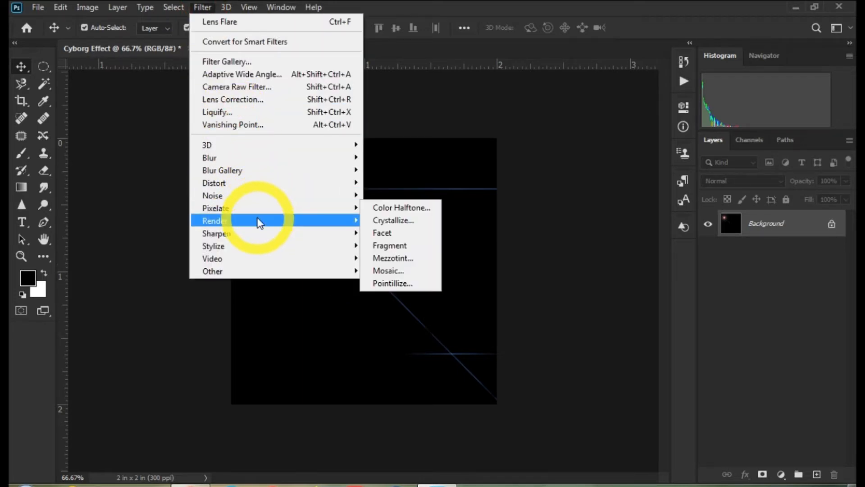
pyautogui.moveTo(258, 221)
pyautogui.click(401, 302)
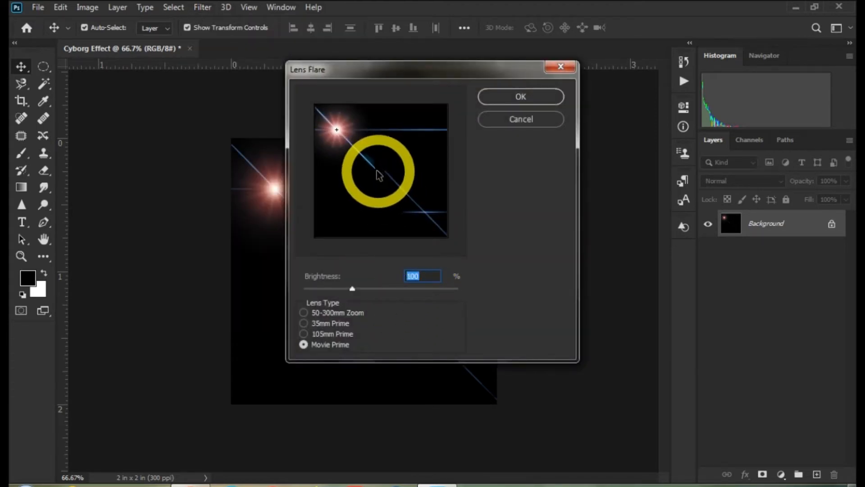
pyautogui.click(377, 172)
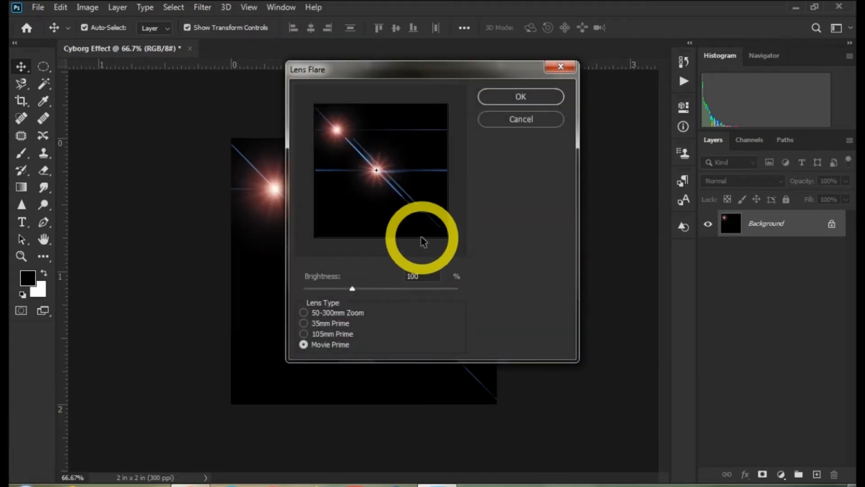
pyautogui.moveTo(381, 170); pyautogui.dragTo(366, 154)
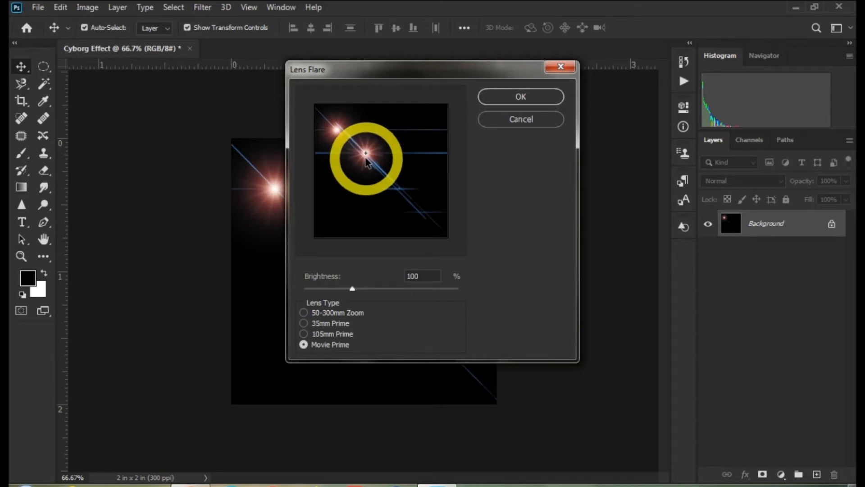
pyautogui.moveTo(365, 159); pyautogui.dragTo(367, 155)
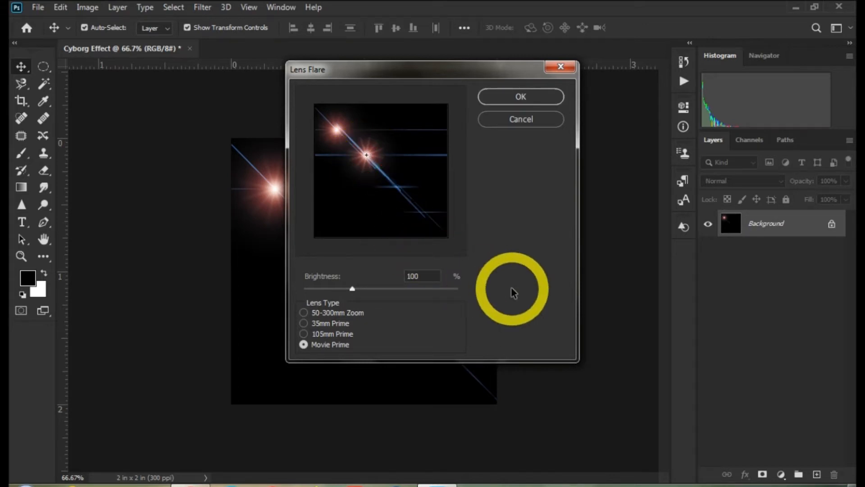
pyautogui.click(371, 162)
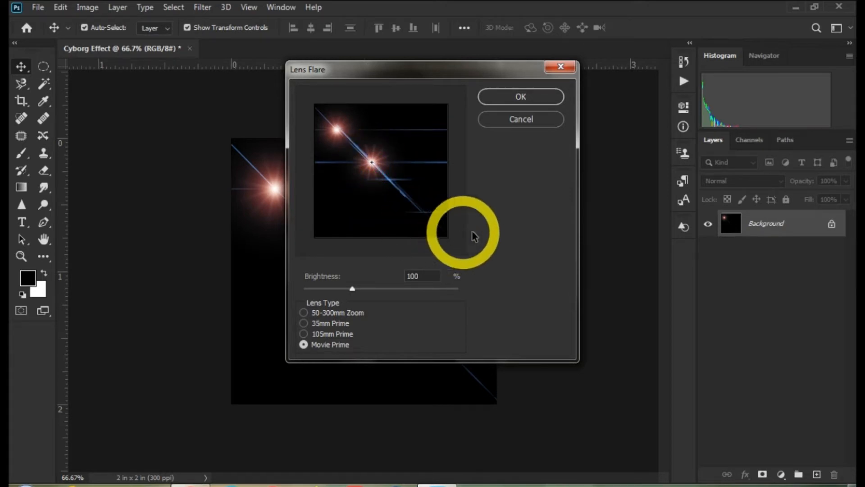
pyautogui.click(374, 163)
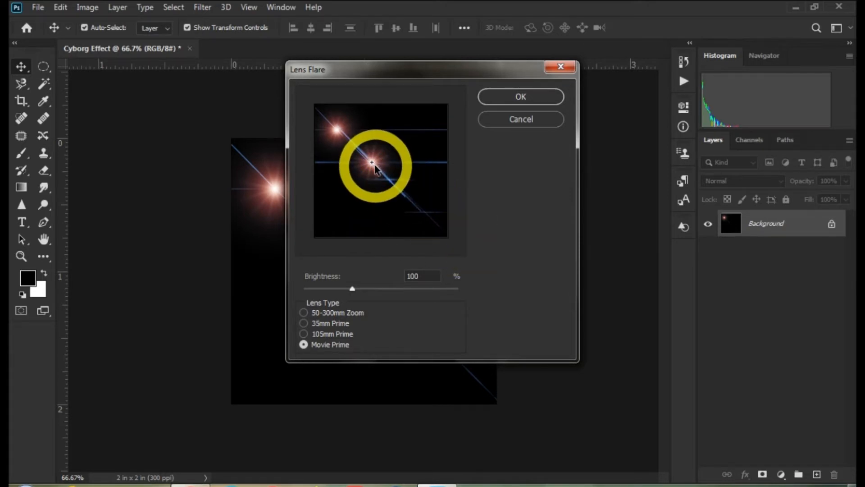
pyautogui.click(373, 164)
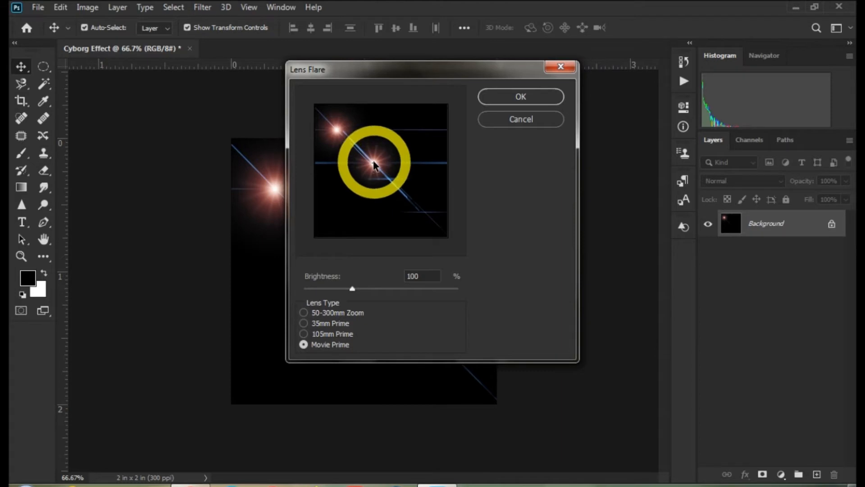
pyautogui.click(531, 99)
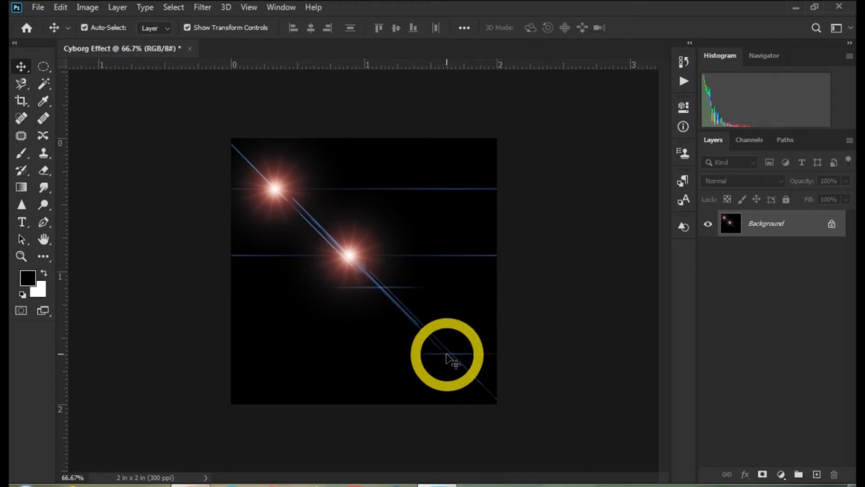
# Render a third Movie Prime lens flare at the lower-right end of the diagonal, in line with the other two
pyautogui.click(202, 7)
pyautogui.click(290, 219)
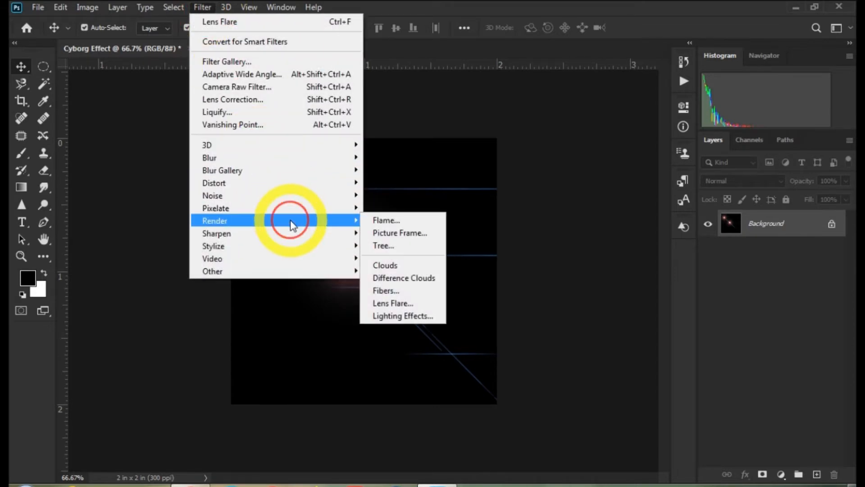
pyautogui.click(394, 303)
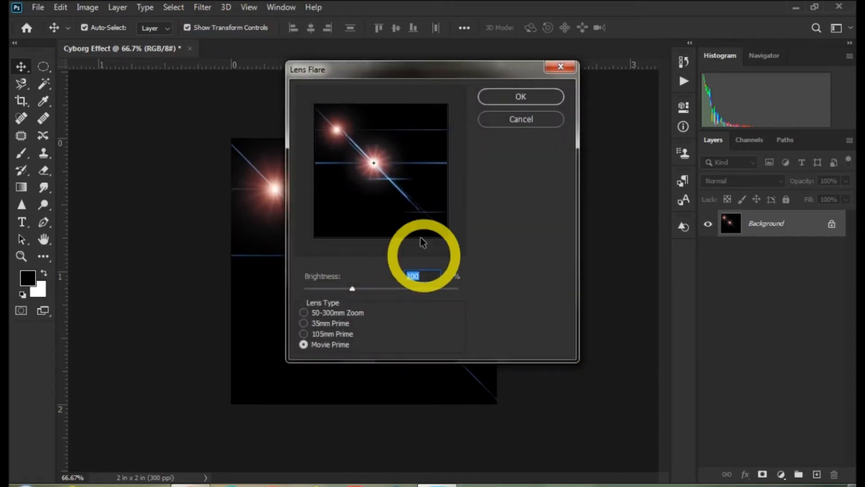
pyautogui.click(417, 210)
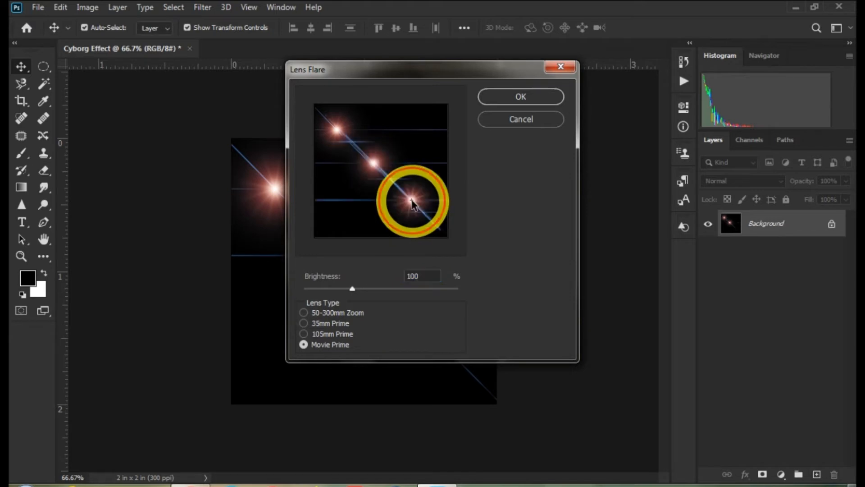
pyautogui.click(423, 212)
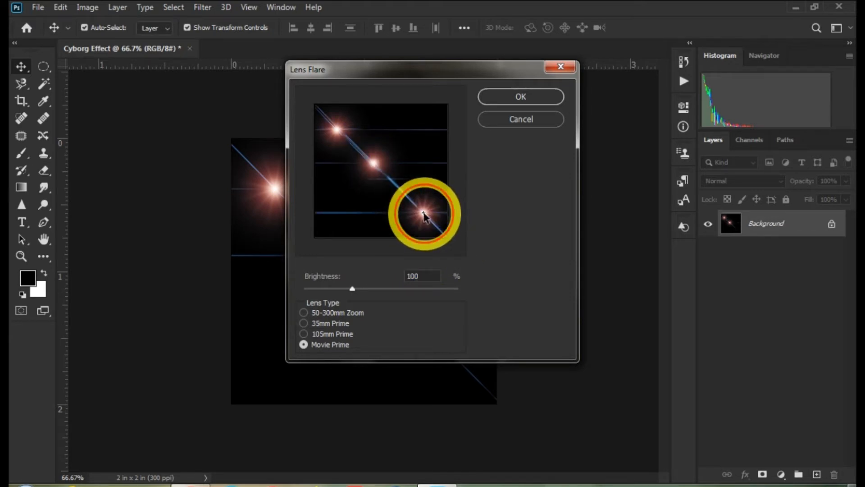
pyautogui.click(512, 103)
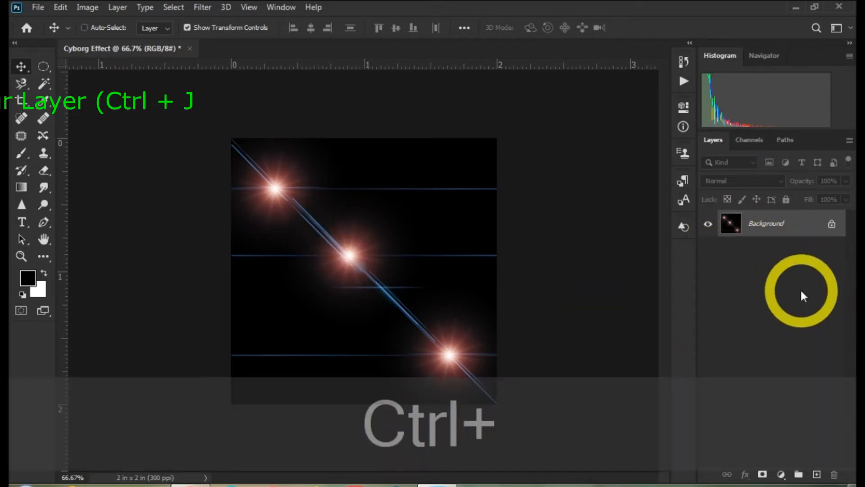
# Duplicate the background layer and choose the Chrome sketch filter for the copy in the Filter Gallery
pyautogui.hotkey('ctrl', 'j')
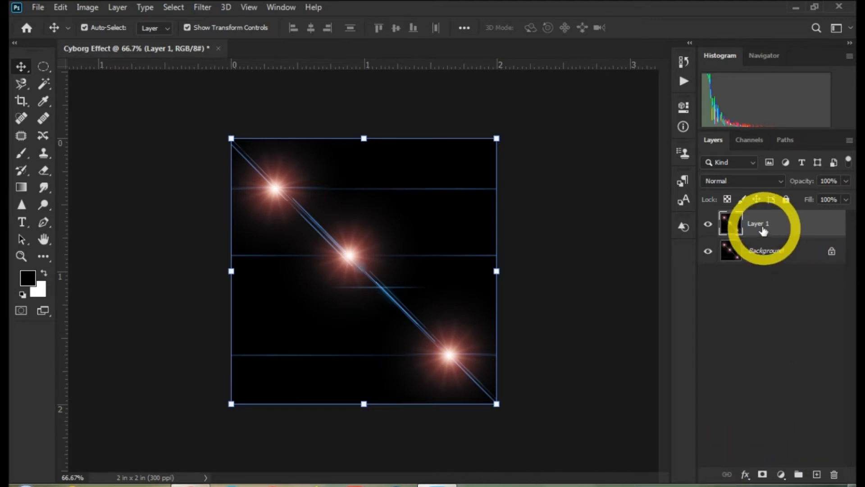
pyautogui.click(201, 10)
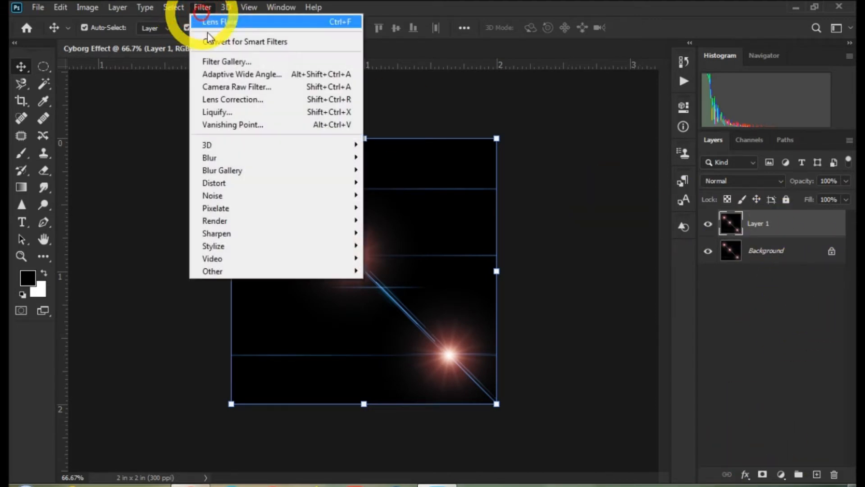
pyautogui.click(227, 66)
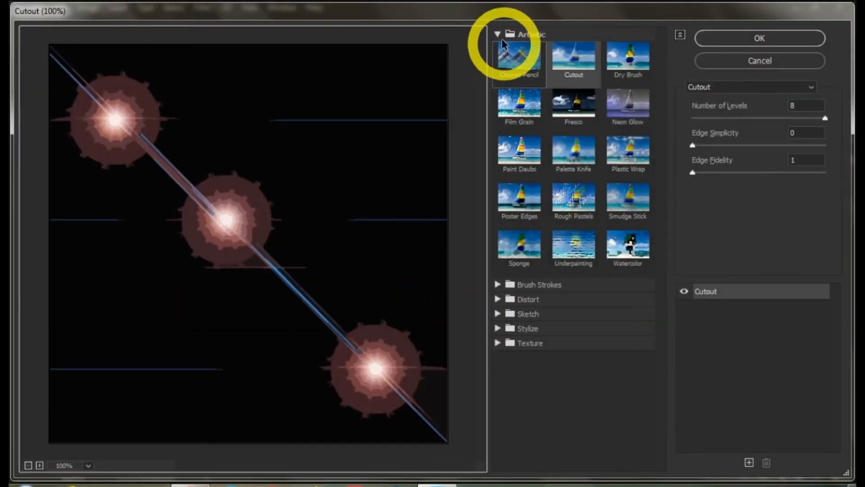
pyautogui.click(500, 35)
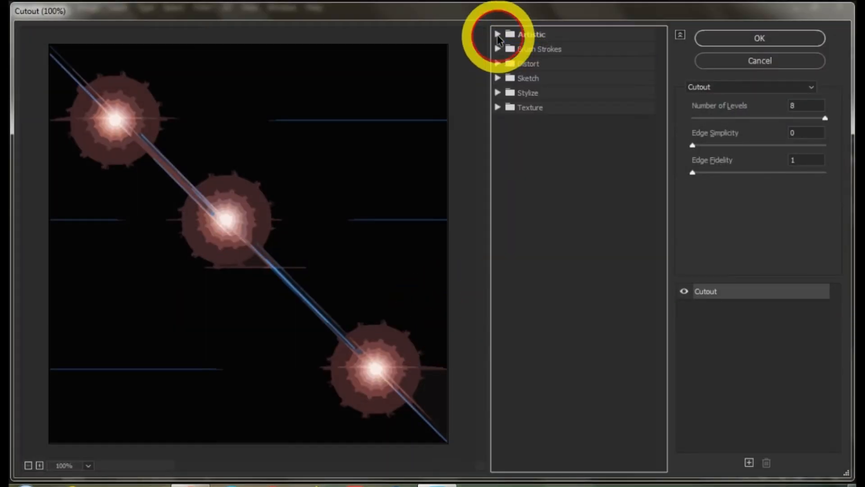
pyautogui.click(526, 79)
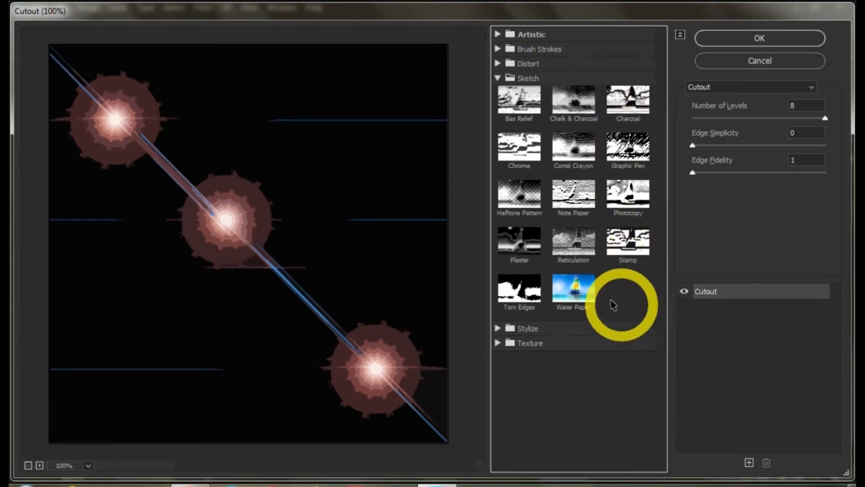
pyautogui.click(524, 151)
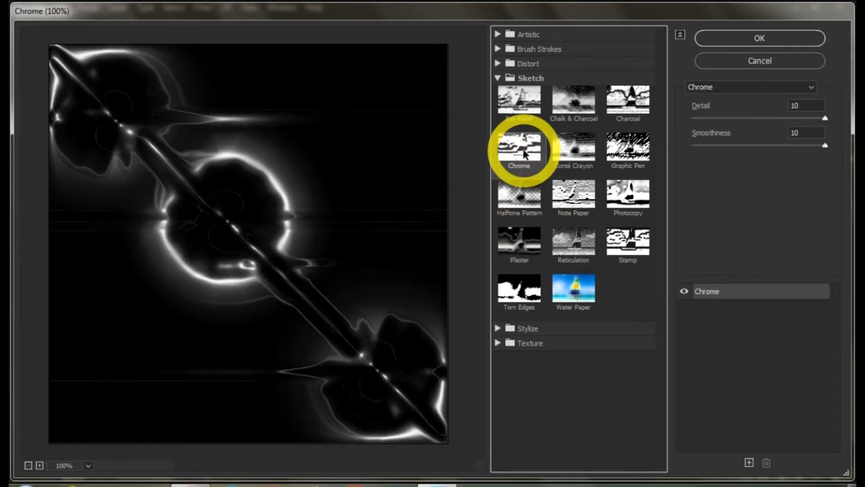
# Apply the Chrome filter to the duplicate layer with Detail 4 and Smoothness 7
pyautogui.click(798, 105)
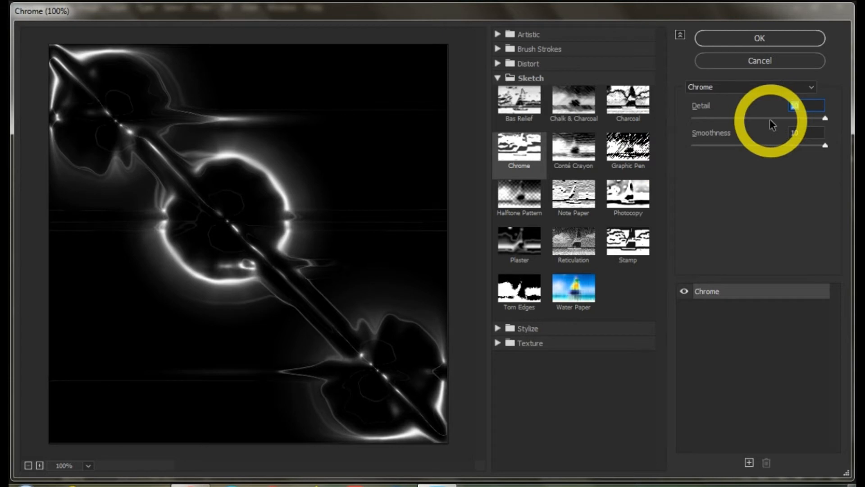
pyautogui.write('4')
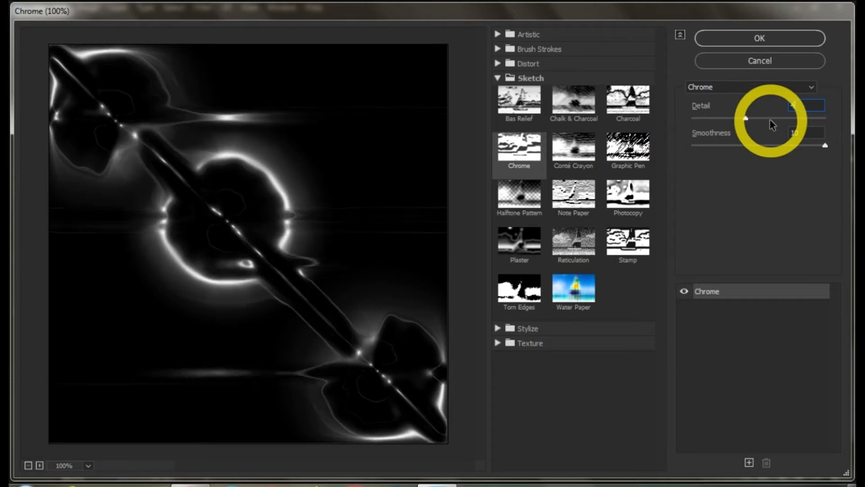
pyautogui.click(808, 131)
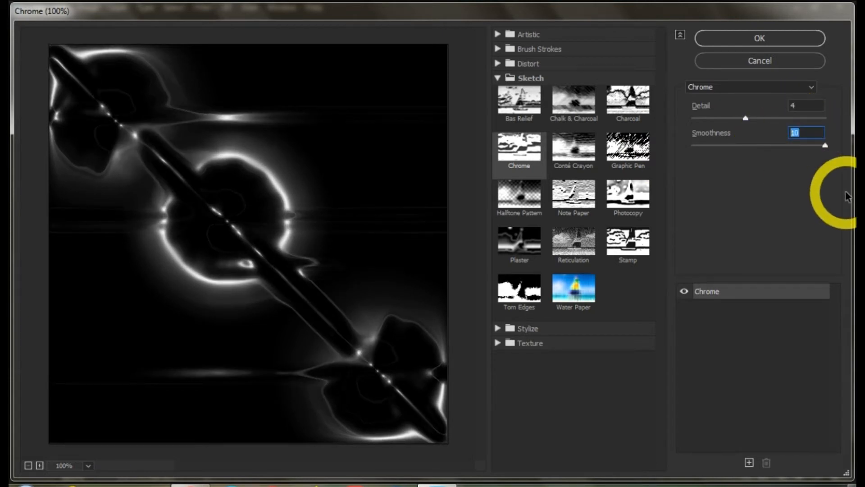
pyautogui.write('7')
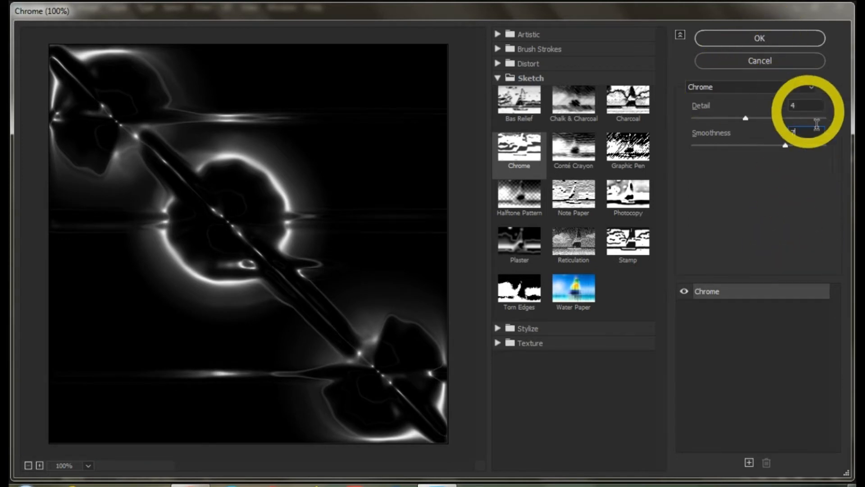
pyautogui.click(759, 40)
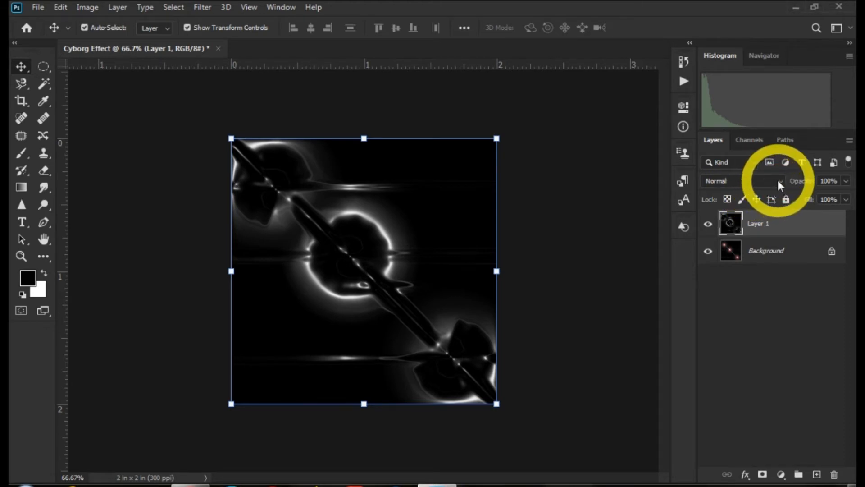
# Set the chrome layer's blend mode to Lighten and merge it down into the background
pyautogui.click(765, 180)
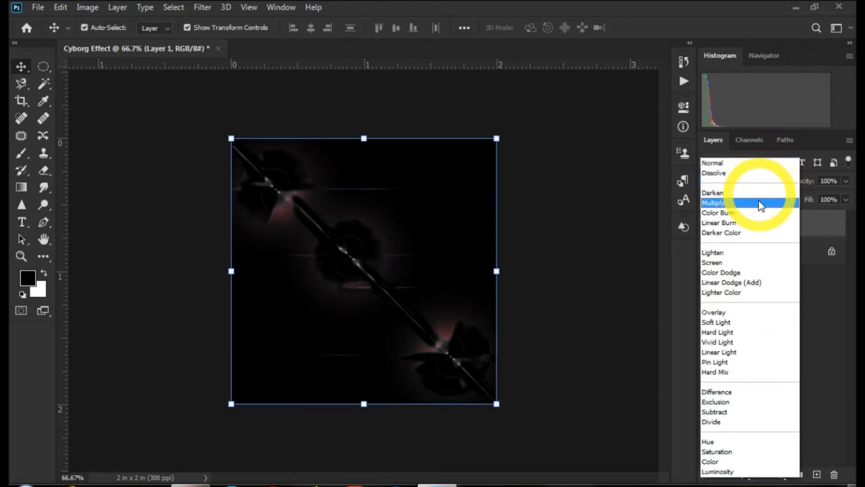
pyautogui.click(751, 253)
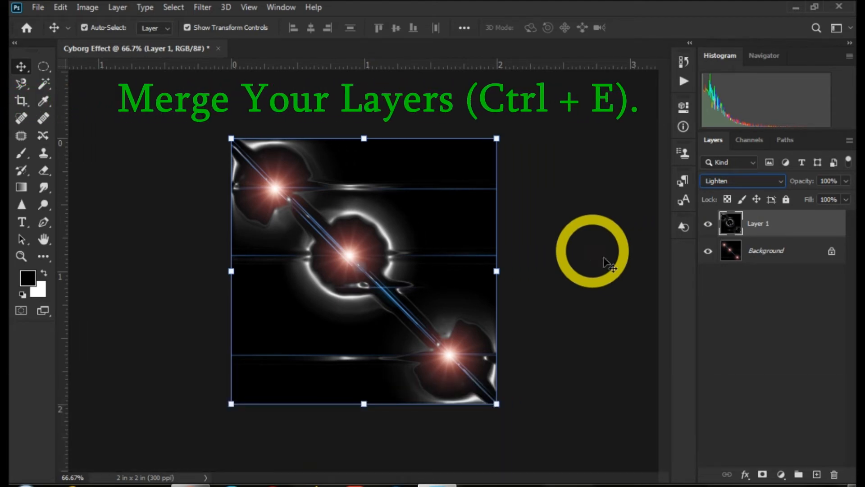
pyautogui.click(119, 10)
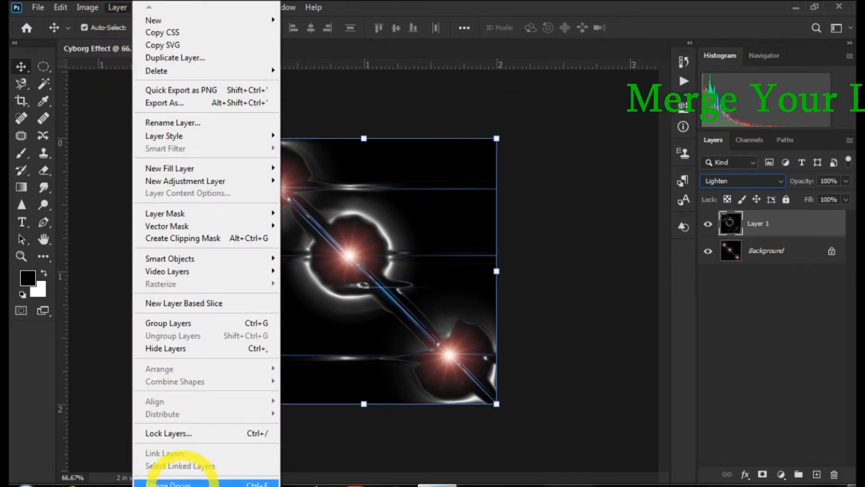
pyautogui.click(220, 484)
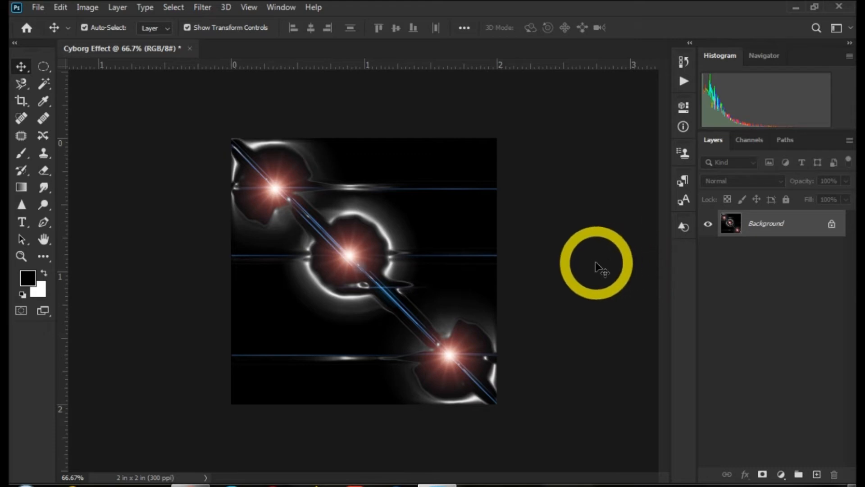
# Duplicate the merged background layer and flip the copy horizontally
pyautogui.press('ctrl')
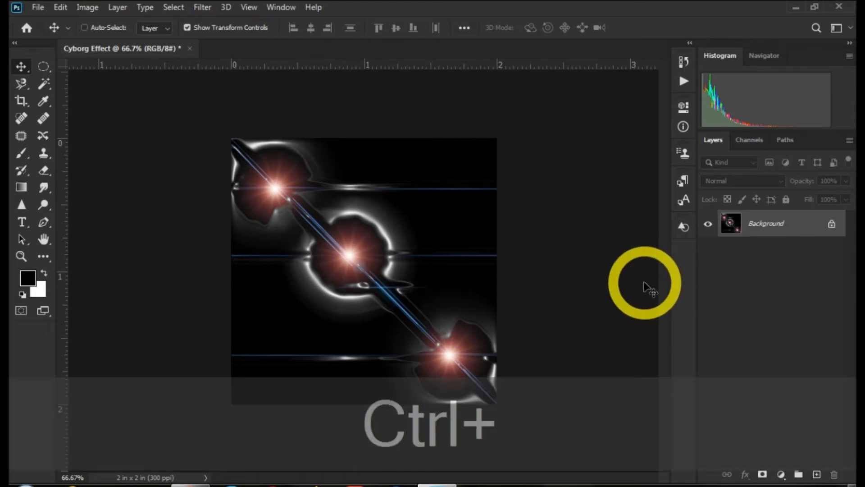
pyautogui.hotkey('ctrl', 'j')
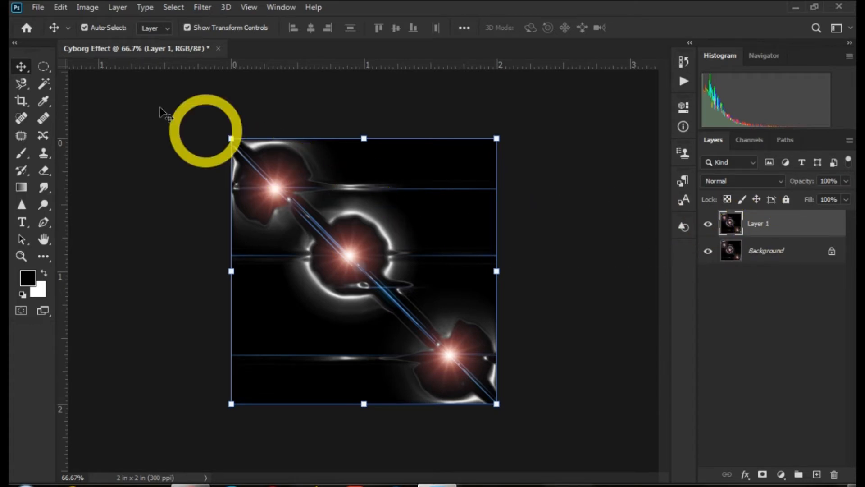
pyautogui.click(60, 8)
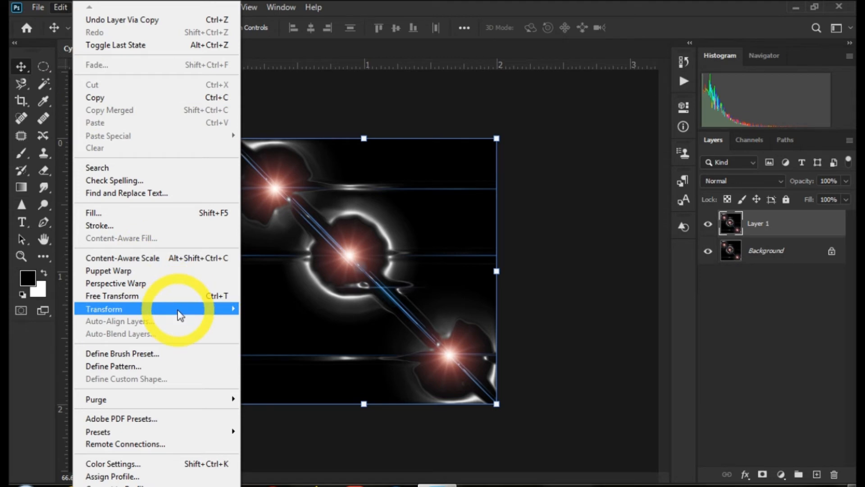
pyautogui.moveTo(177, 308)
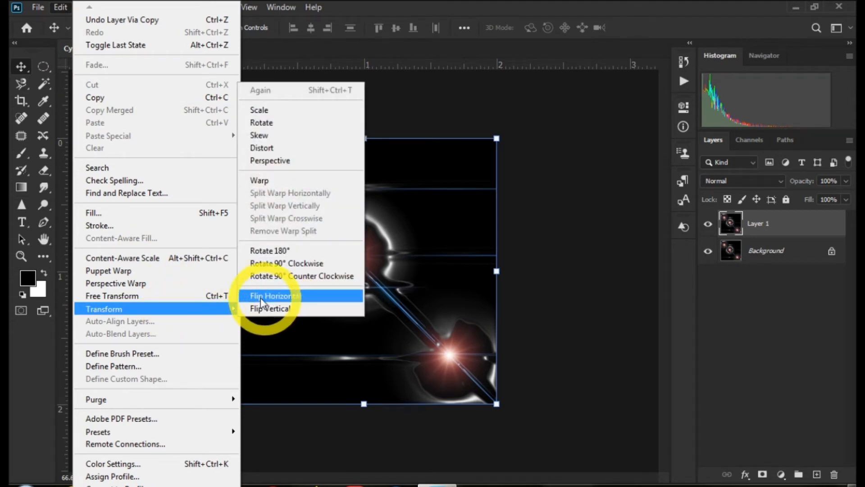
pyautogui.click(282, 297)
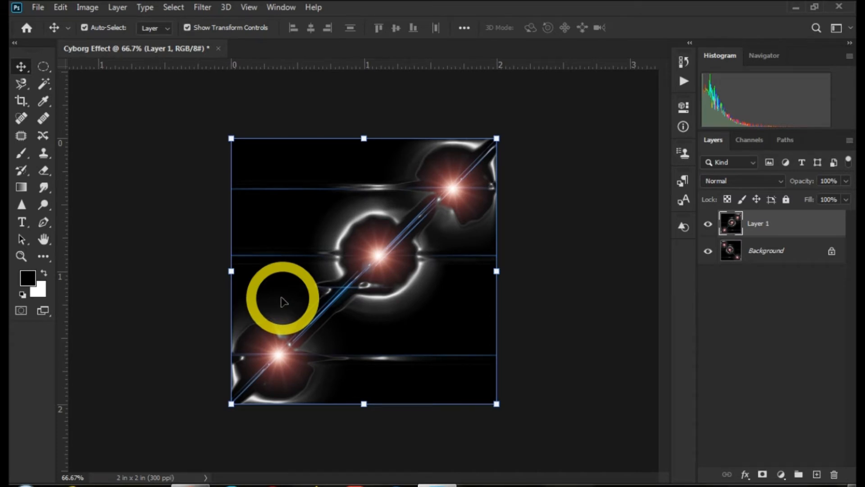
# Blend the flipped copy in Lighten mode and merge it with the background layer
pyautogui.click(773, 182)
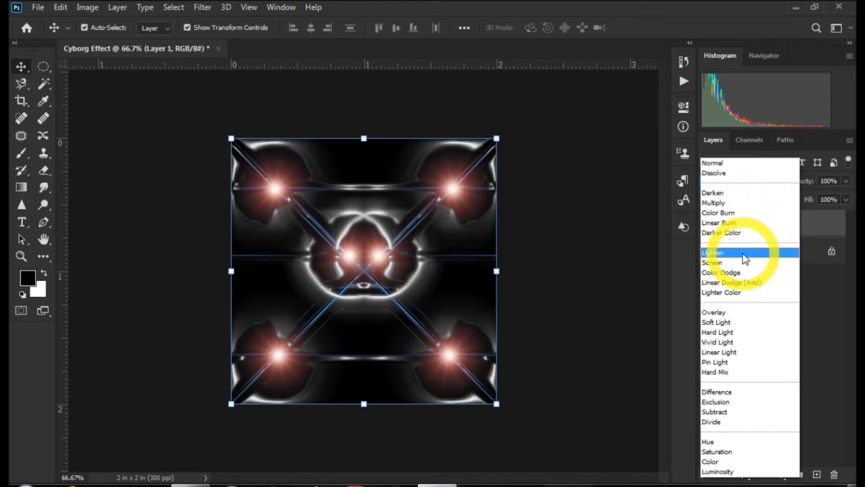
pyautogui.click(744, 255)
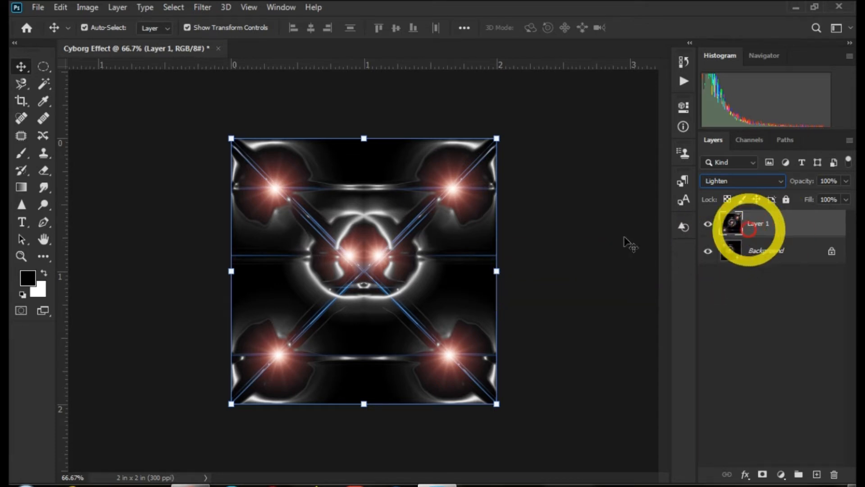
pyautogui.hotkey('ctrl', 'e')
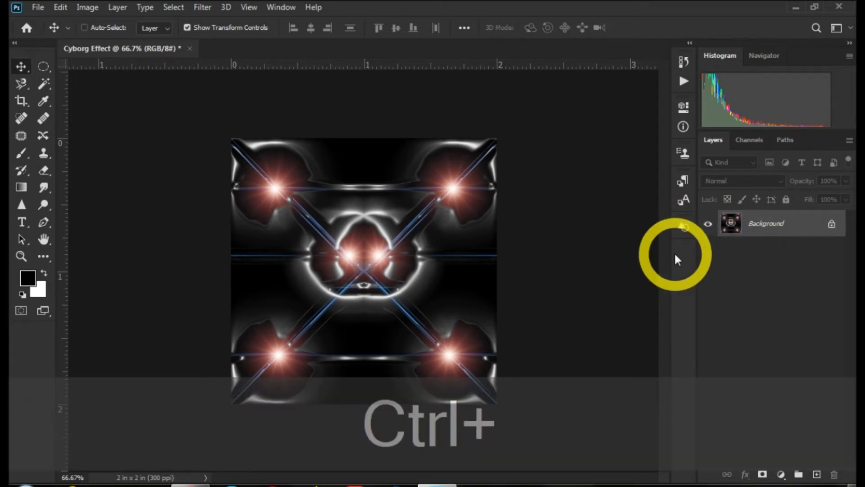
# Duplicate the mirrored image layer and apply a Radial Blur to the copy with Amount 100, Zoom method and Best quality
pyautogui.hotkey('ctrl', 'j')
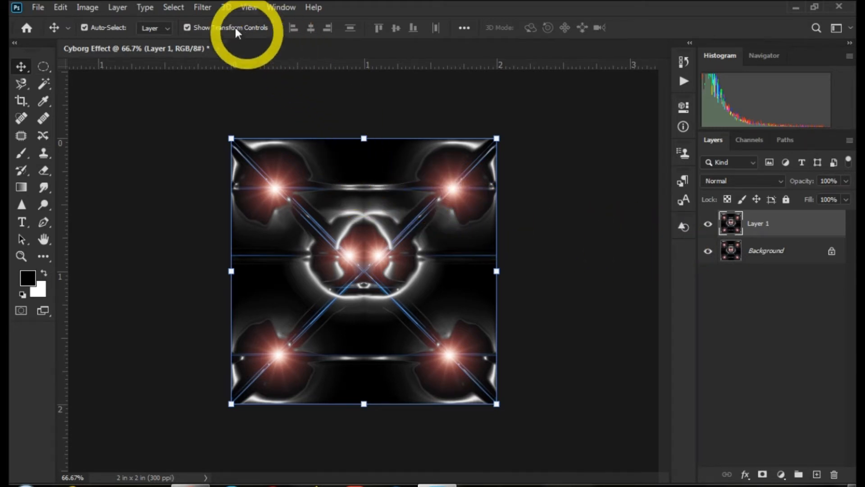
pyautogui.click(201, 8)
pyautogui.moveTo(239, 160)
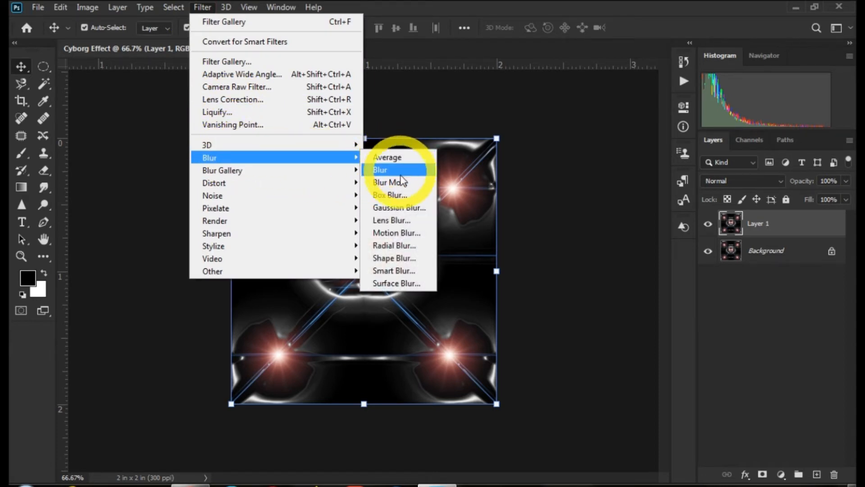
pyautogui.click(402, 246)
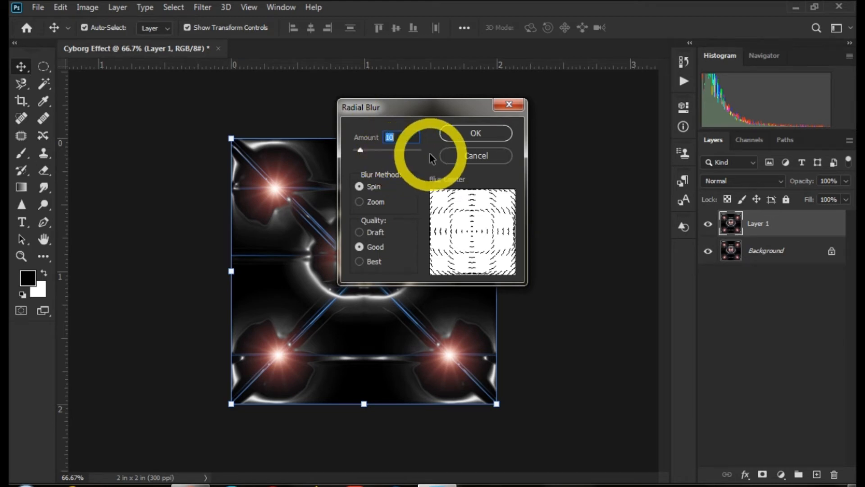
pyautogui.write('100')
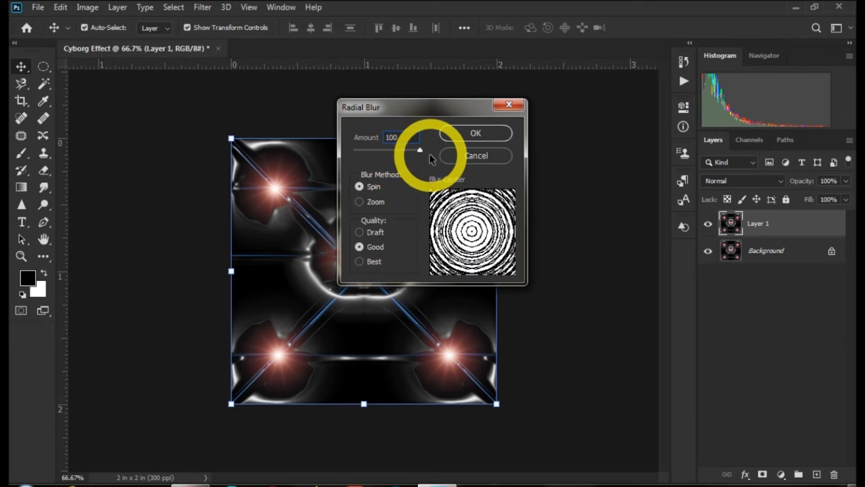
pyautogui.click(372, 202)
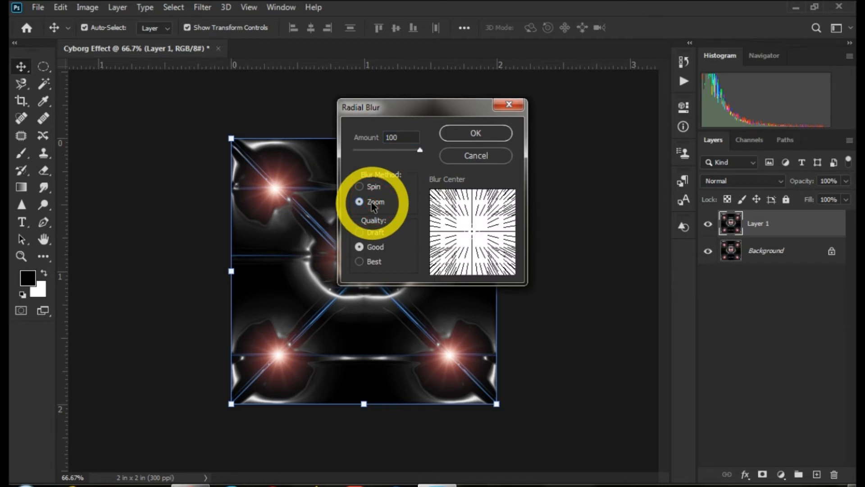
pyautogui.click(360, 260)
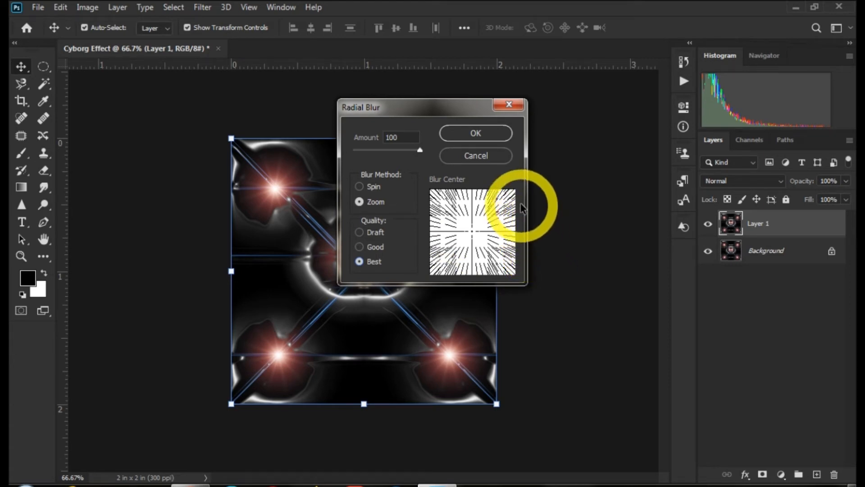
pyautogui.click(478, 131)
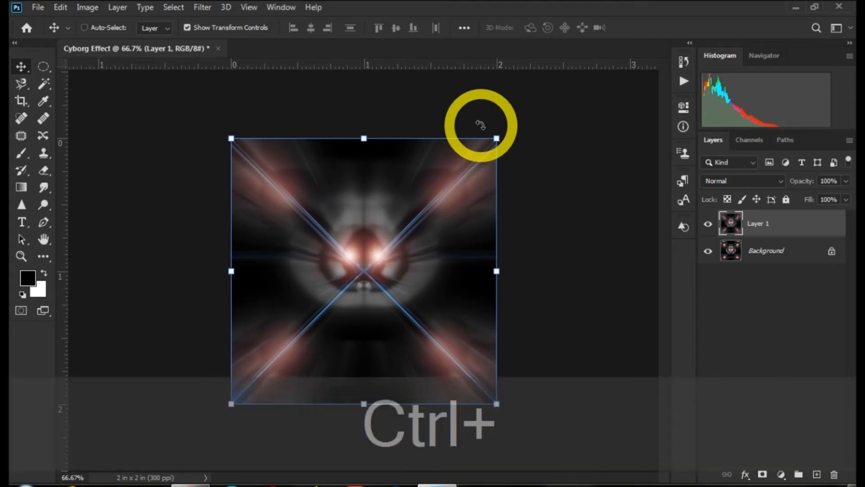
# Colorize the blurred layer with Hue 4 and Saturation 49, and set its blend mode to Saturation
pyautogui.hotkey('ctrl', 'u')
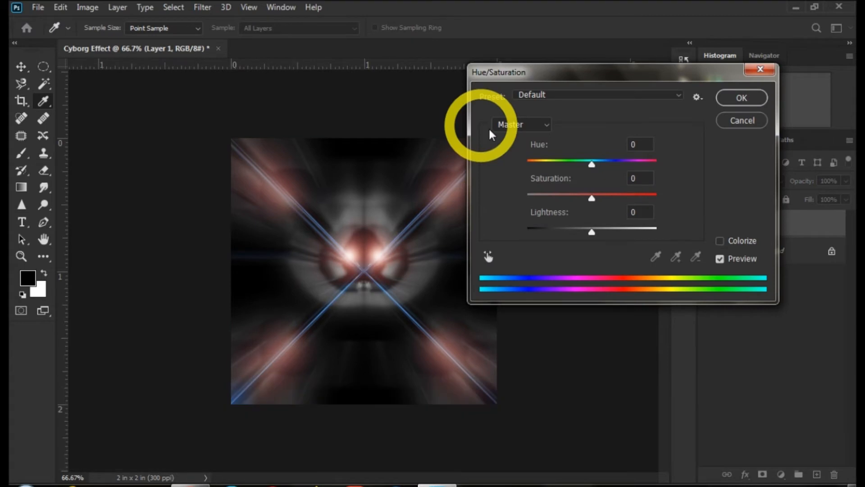
pyautogui.click(730, 240)
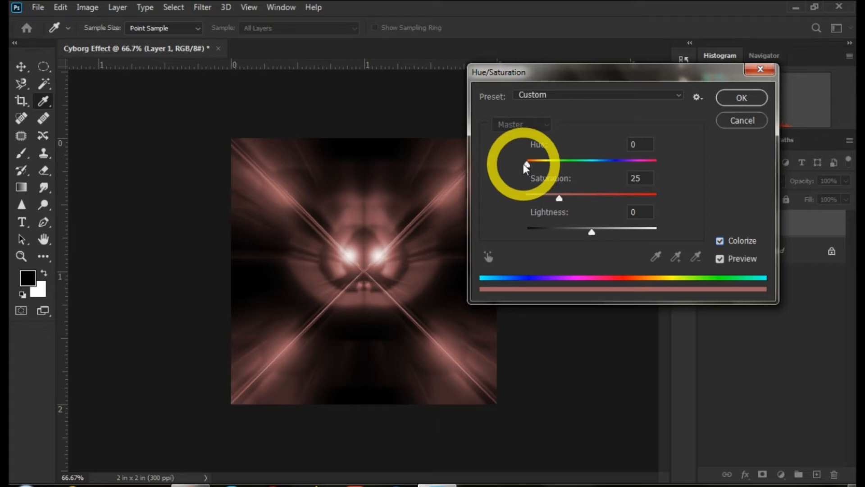
pyautogui.moveTo(526, 164); pyautogui.dragTo(584, 171)
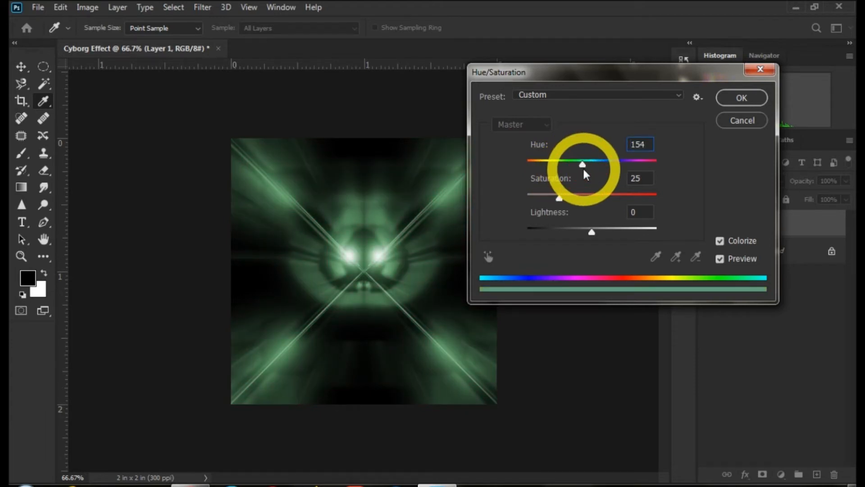
pyautogui.moveTo(584, 170); pyautogui.dragTo(529, 163)
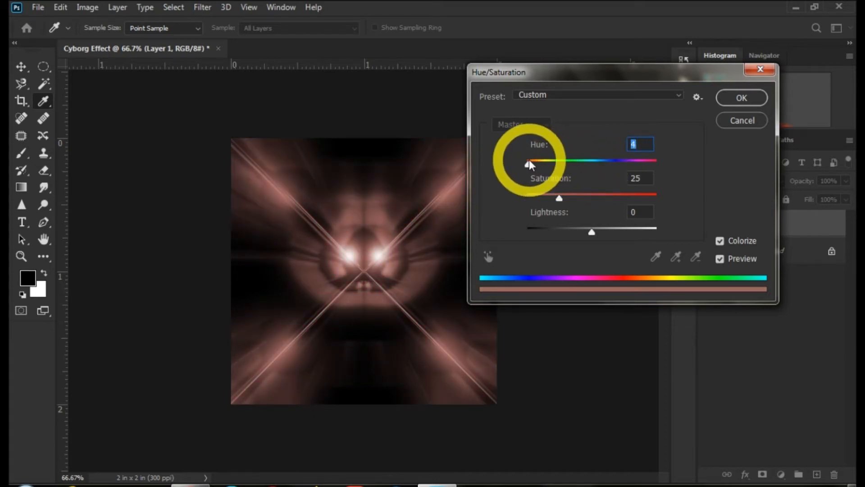
pyautogui.moveTo(559, 197); pyautogui.dragTo(593, 197)
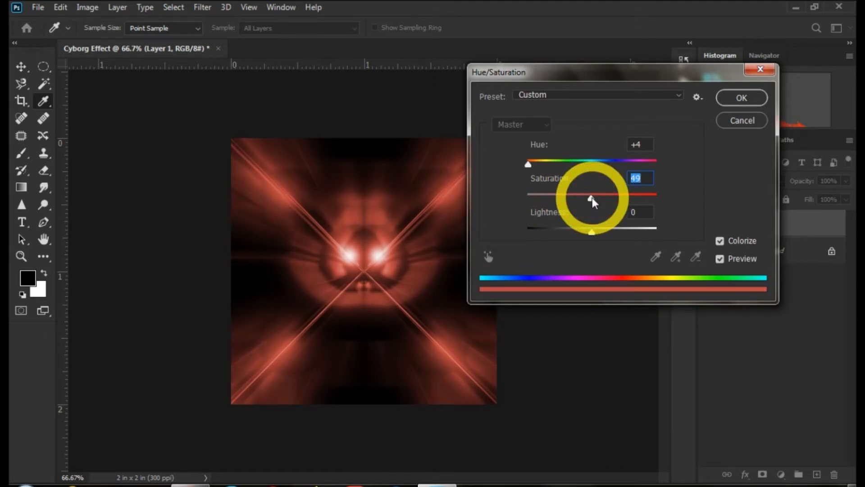
pyautogui.click(733, 98)
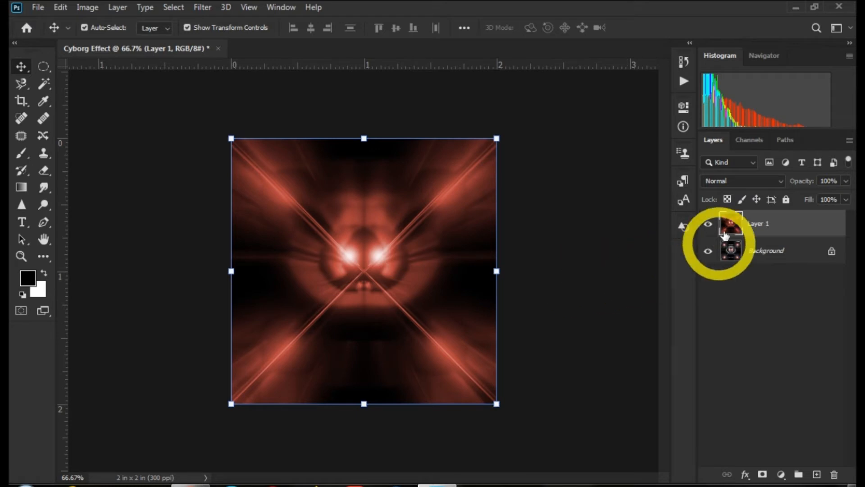
pyautogui.click(747, 181)
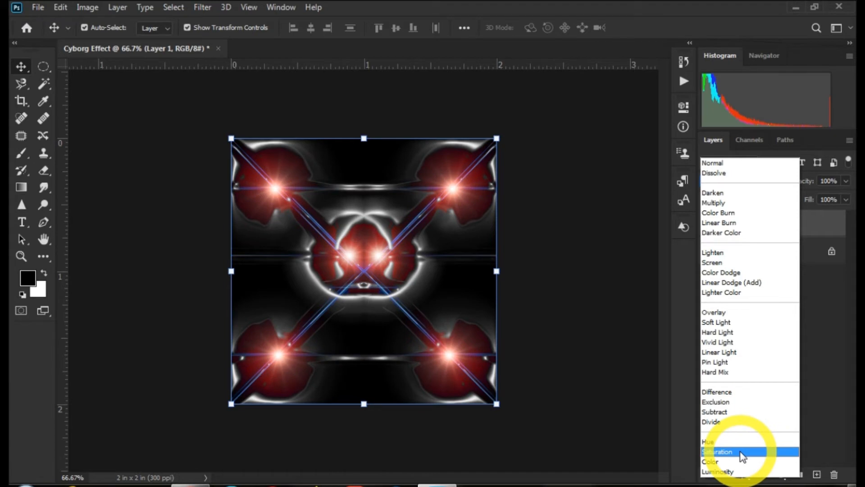
pyautogui.click(743, 453)
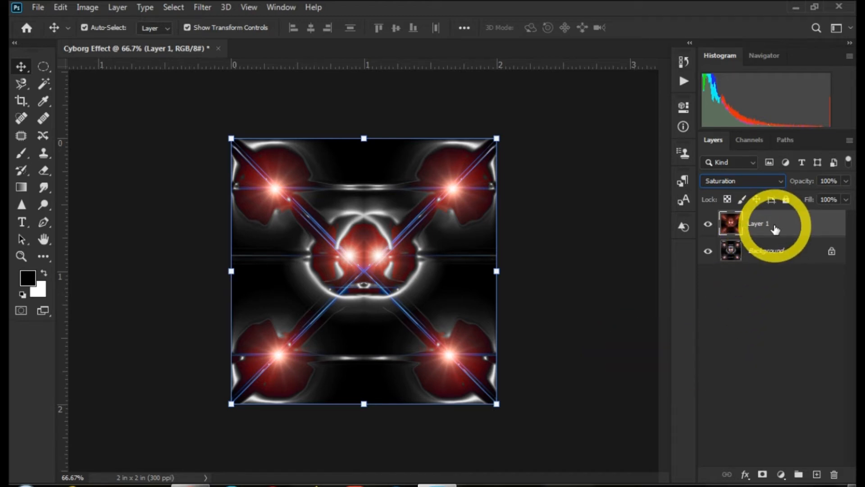
# Colorize the blurred layer again through Hue/Saturation with Hue 0 and Saturation 83
pyautogui.hotkey('ctrl', 'u')
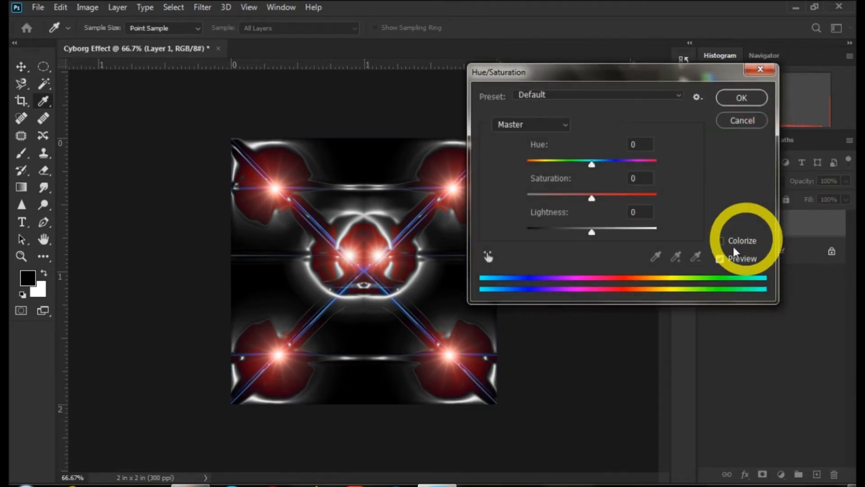
pyautogui.click(730, 239)
pyautogui.moveTo(529, 167); pyautogui.dragTo(563, 166)
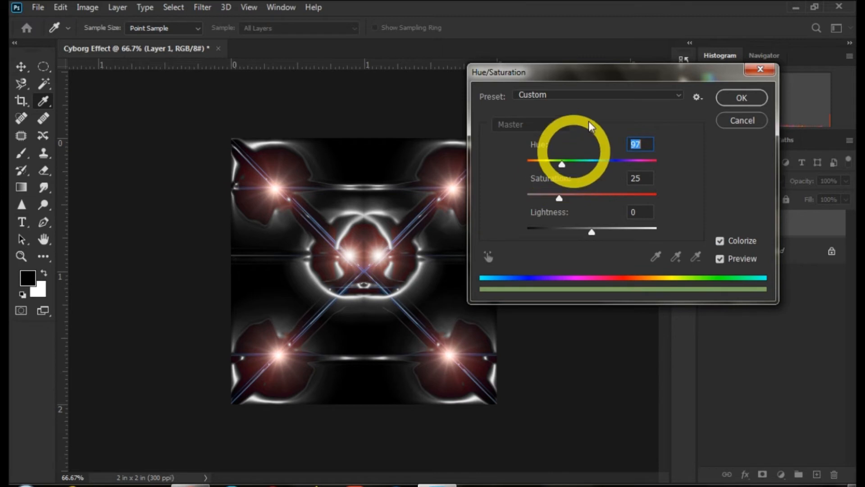
pyautogui.moveTo(596, 71); pyautogui.dragTo(645, 71)
pyautogui.moveTo(611, 164); pyautogui.dragTo(574, 161)
pyautogui.moveTo(608, 196); pyautogui.dragTo(683, 196)
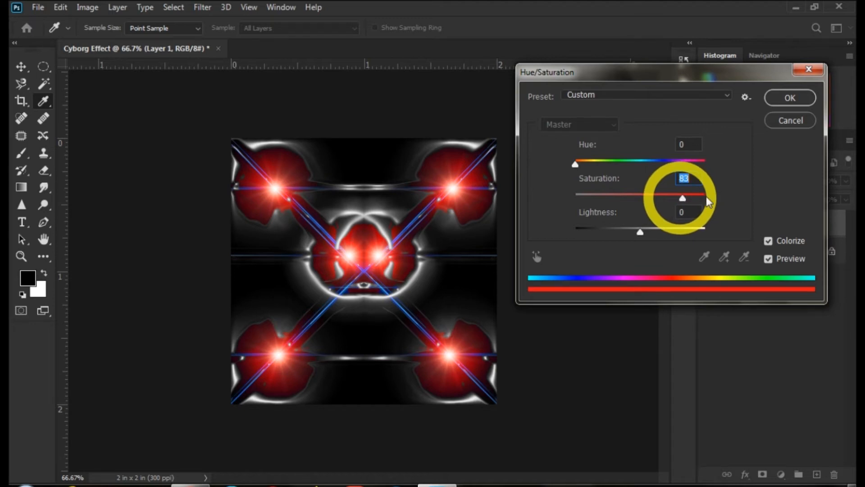
pyautogui.click(787, 98)
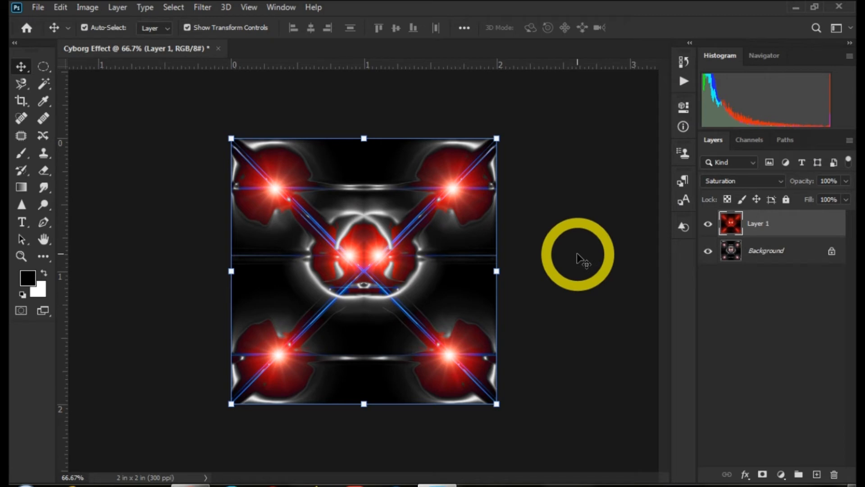
# Merge the red colorized layer down into the background layer
pyautogui.click(769, 224)
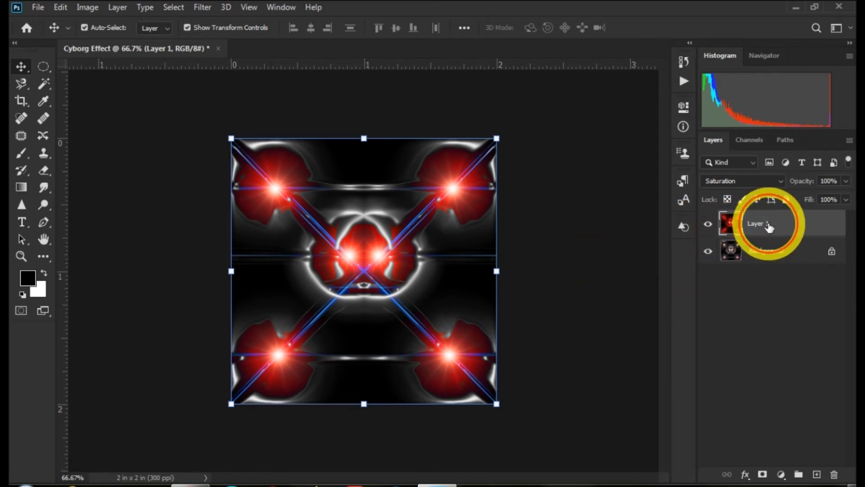
pyautogui.click(575, 273)
pyautogui.press('ctrl')
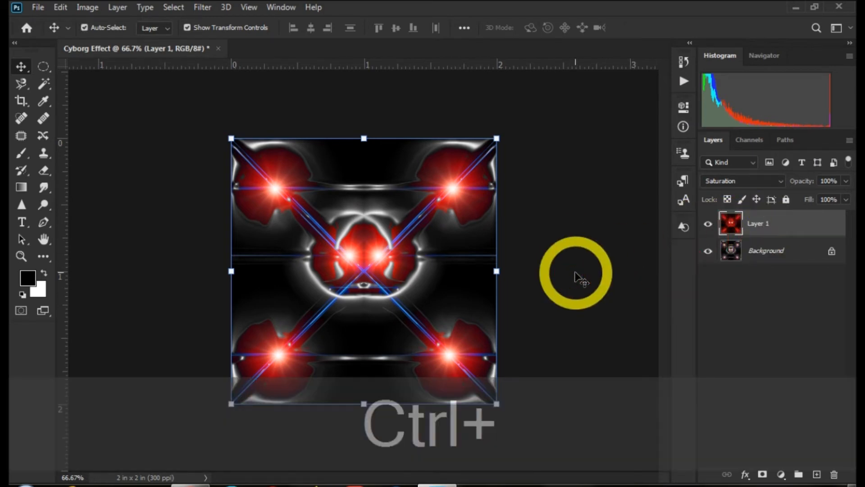
pyautogui.hotkey('ctrl', 'e')
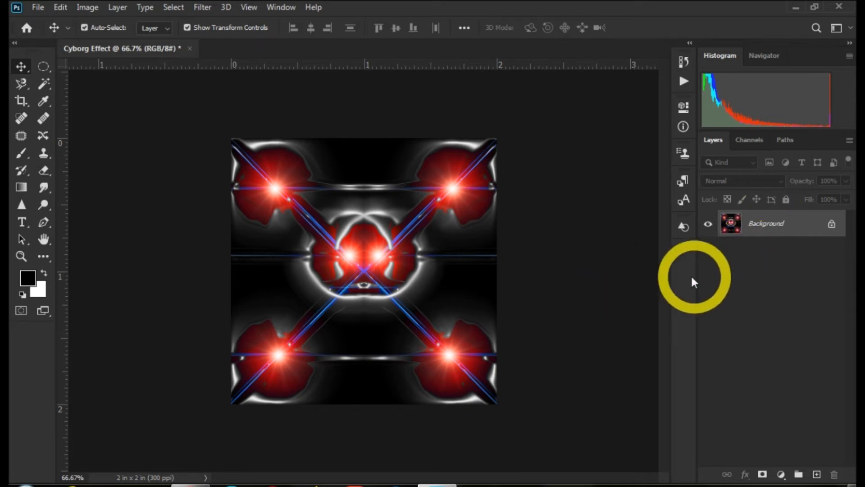
# Duplicate the merged background and apply the Glass filter to the copy with Distortion 5, Smoothness 3, Frosted texture and Scaling 100%
pyautogui.hotkey('ctrl', 'j')
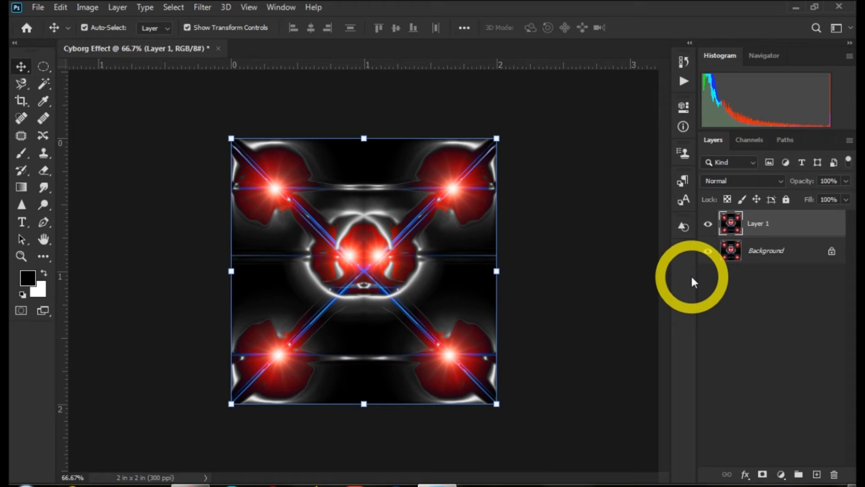
pyautogui.click(202, 7)
pyautogui.click(222, 60)
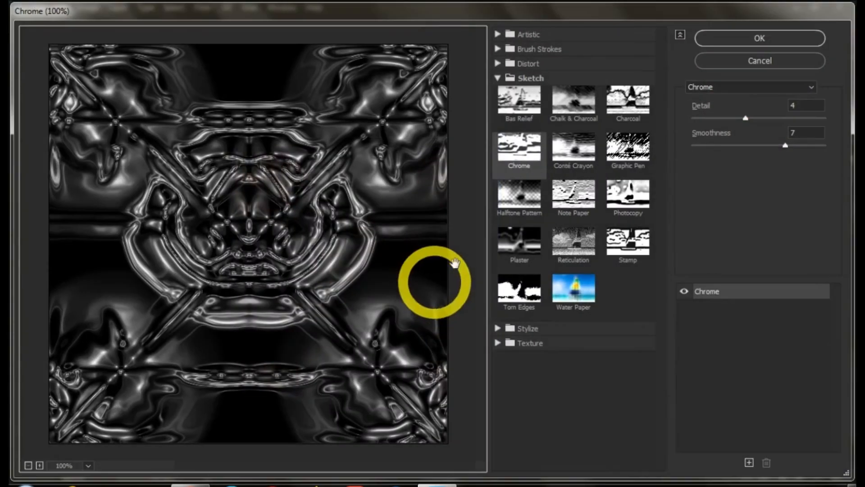
pyautogui.click(498, 77)
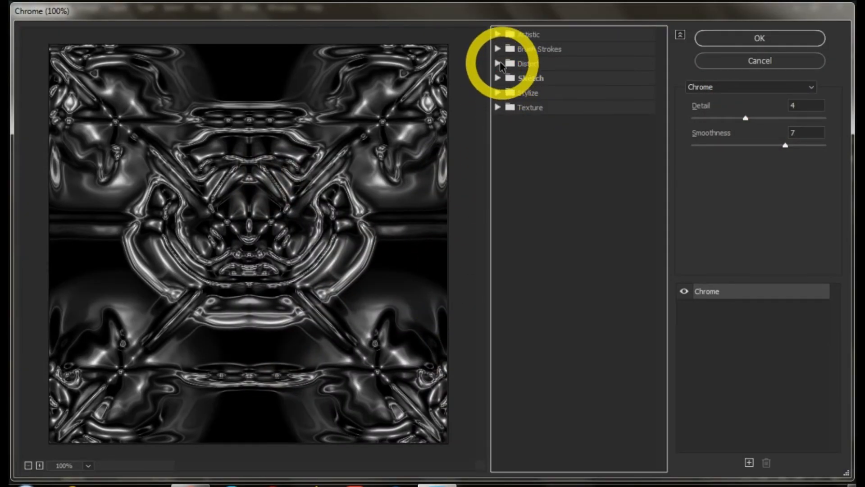
pyautogui.click(500, 64)
pyautogui.click(574, 95)
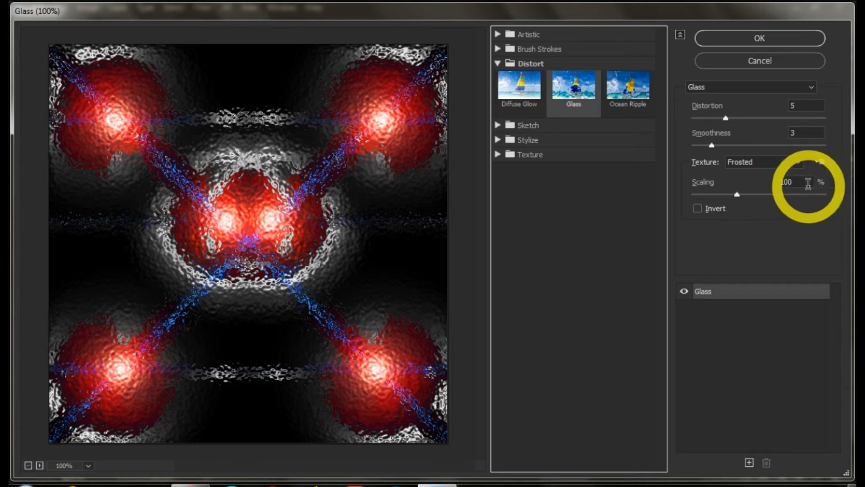
pyautogui.click(764, 40)
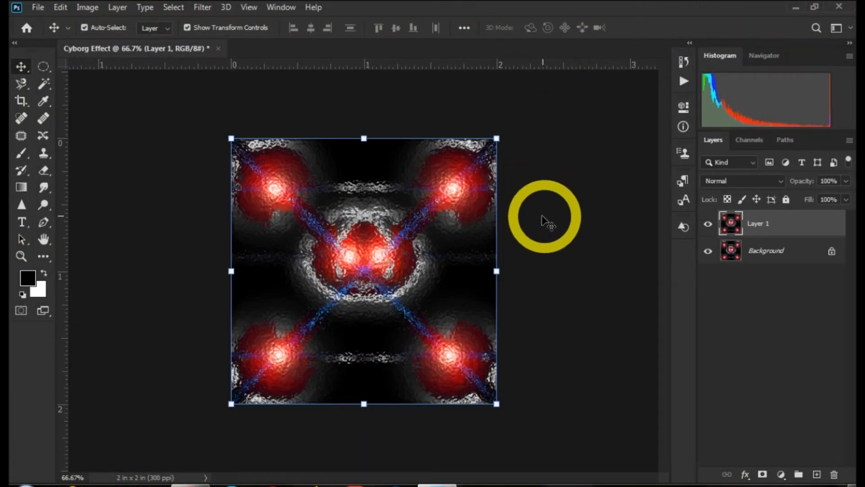
# Apply a Gaussian Blur with a radius of 6.0 pixels to the glass-filtered layer
pyautogui.click(205, 7)
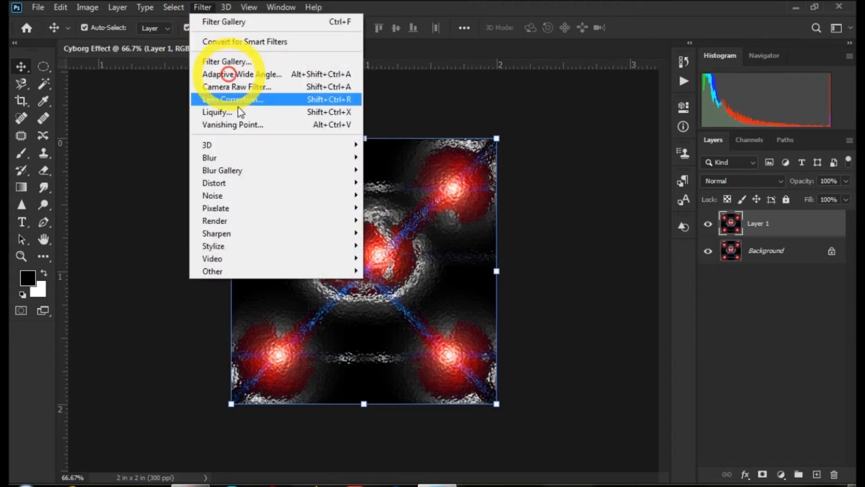
pyautogui.moveTo(261, 160)
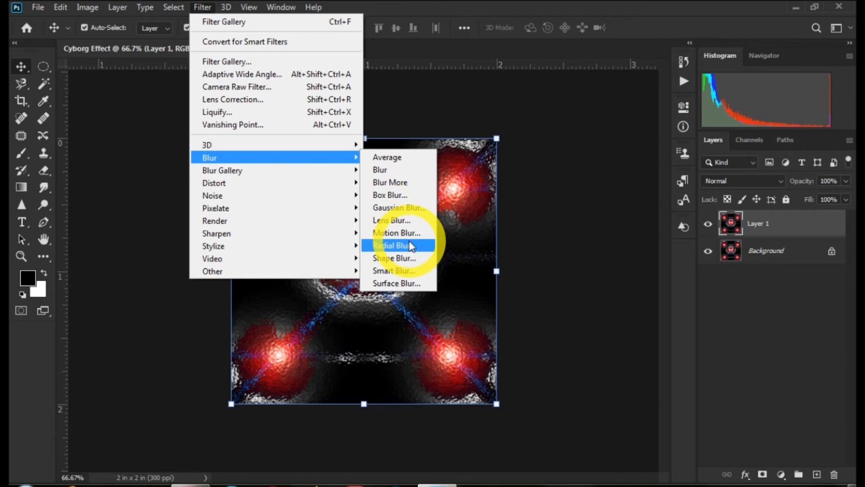
pyautogui.click(388, 207)
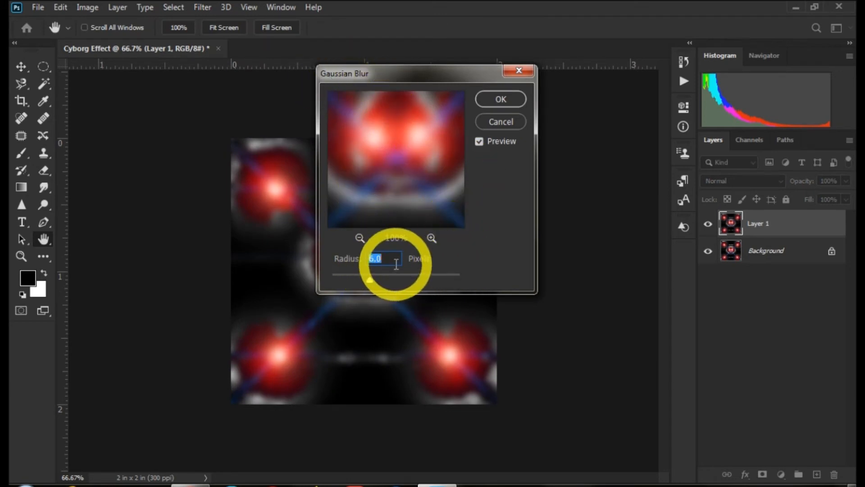
pyautogui.click(503, 98)
pyautogui.press('v')
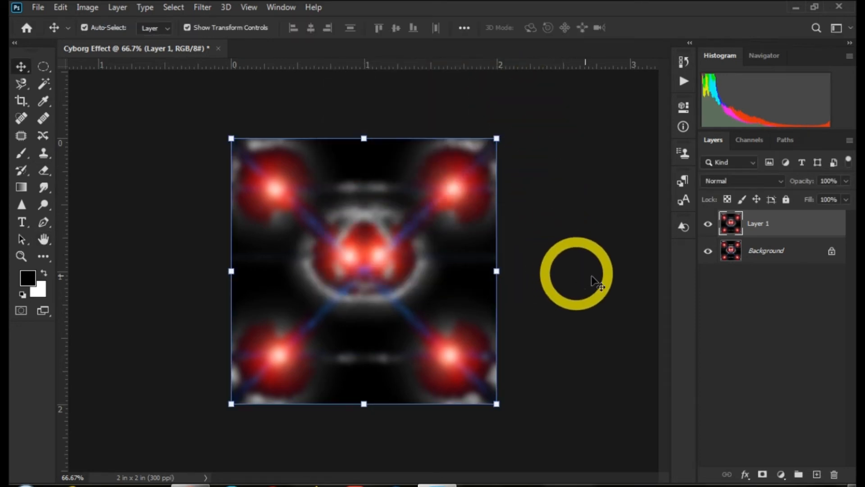
# Blend the blurred glass layer in Lighten mode and merge it down into the background
pyautogui.click(738, 179)
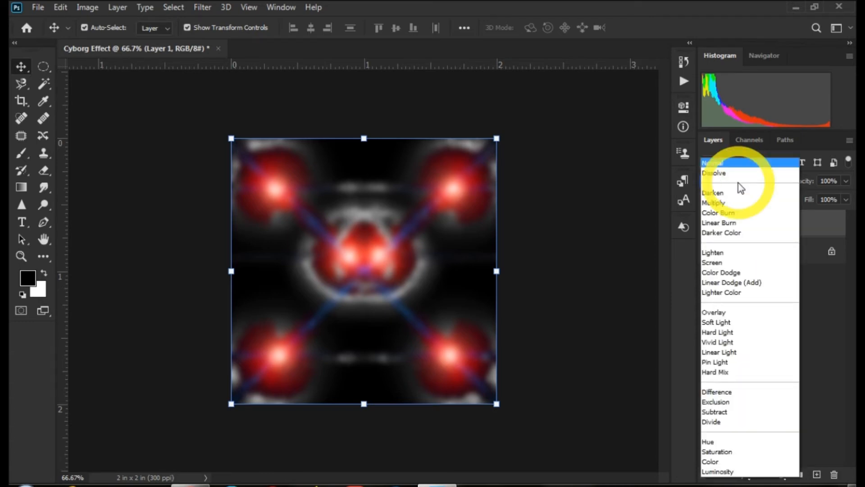
pyautogui.click(737, 252)
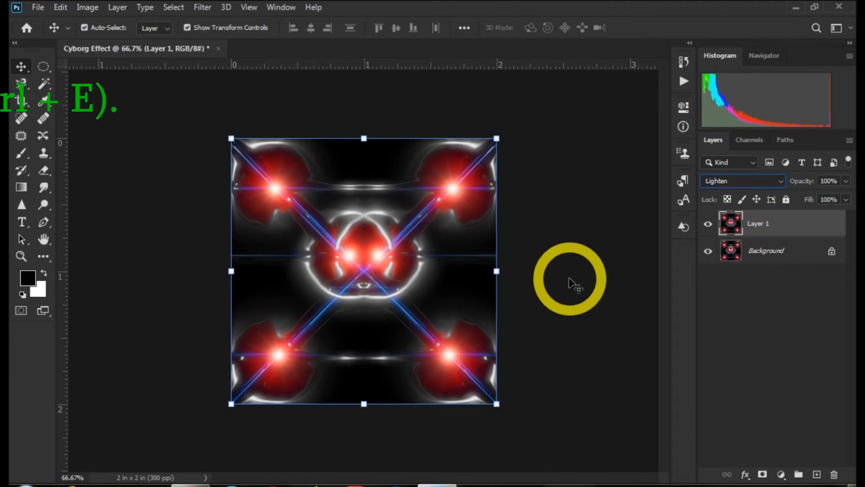
pyautogui.click(115, 8)
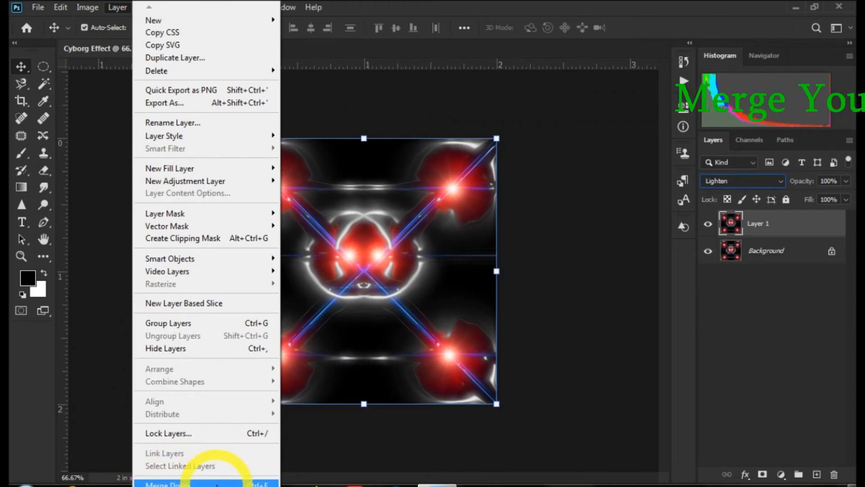
pyautogui.click(180, 483)
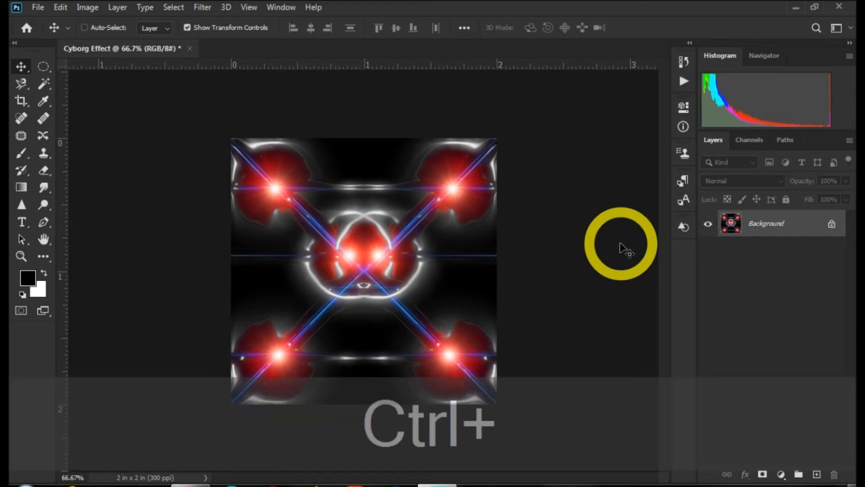
# Duplicate the merged background and apply Plastic Wrap to the copy with Highlight Strength 2, Detail 2 and Smoothness 7
pyautogui.hotkey('ctrl', 'j')
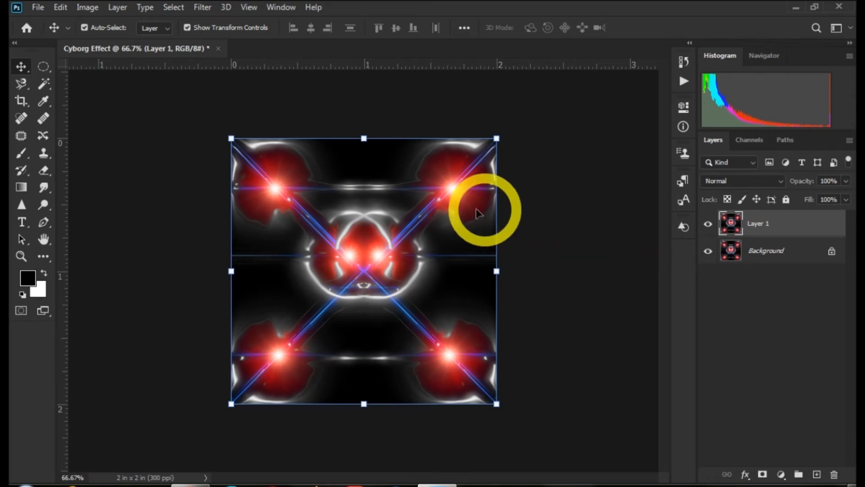
pyautogui.click(202, 7)
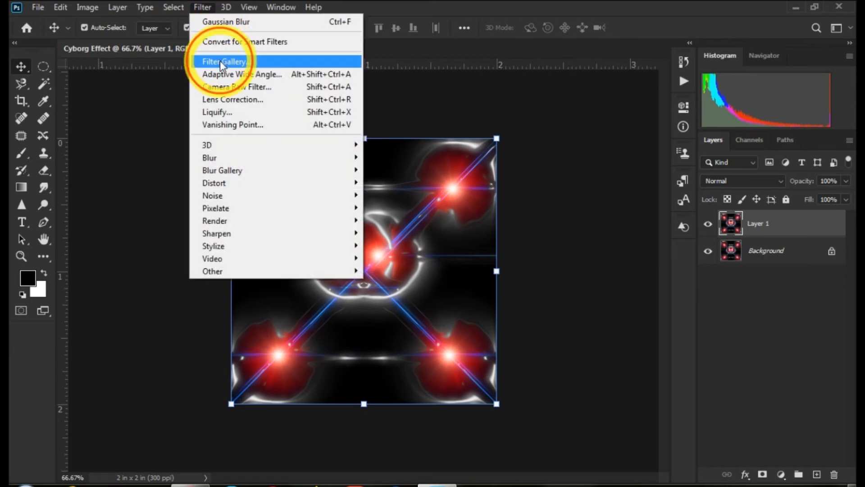
pyautogui.click(221, 62)
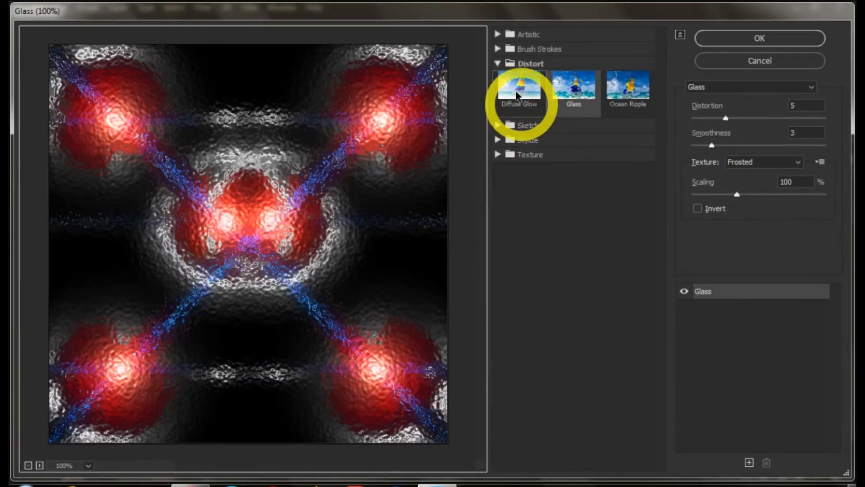
pyautogui.click(498, 63)
pyautogui.click(555, 36)
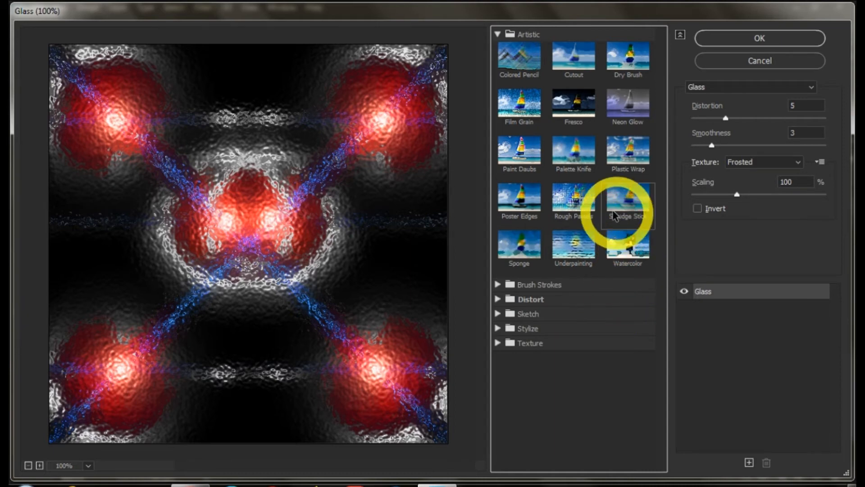
pyautogui.click(626, 153)
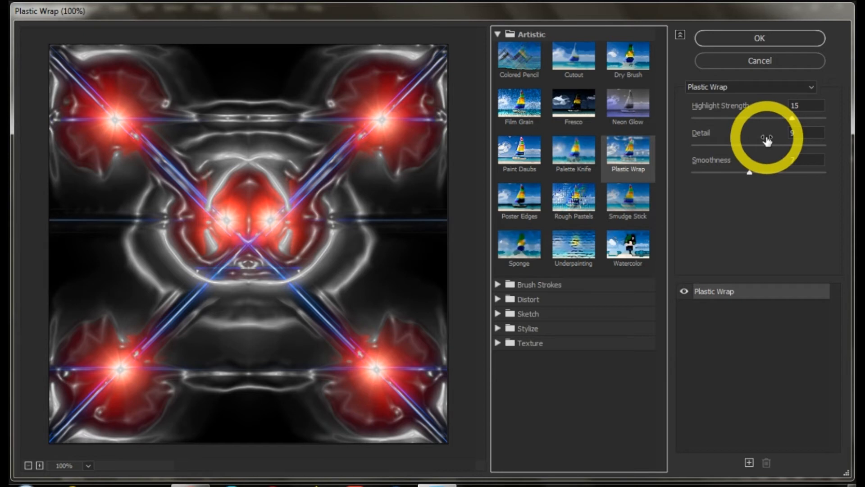
pyautogui.click(795, 106)
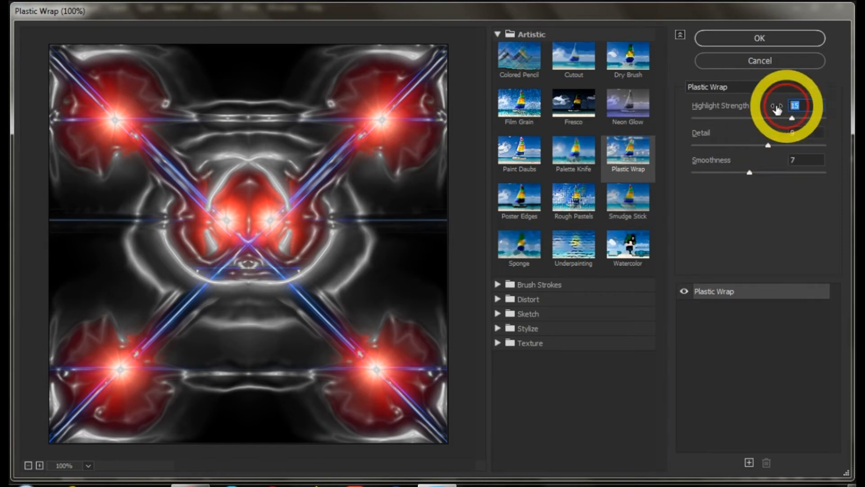
pyautogui.write('2')
pyautogui.moveTo(805, 131); pyautogui.dragTo(773, 132)
pyautogui.write('2')
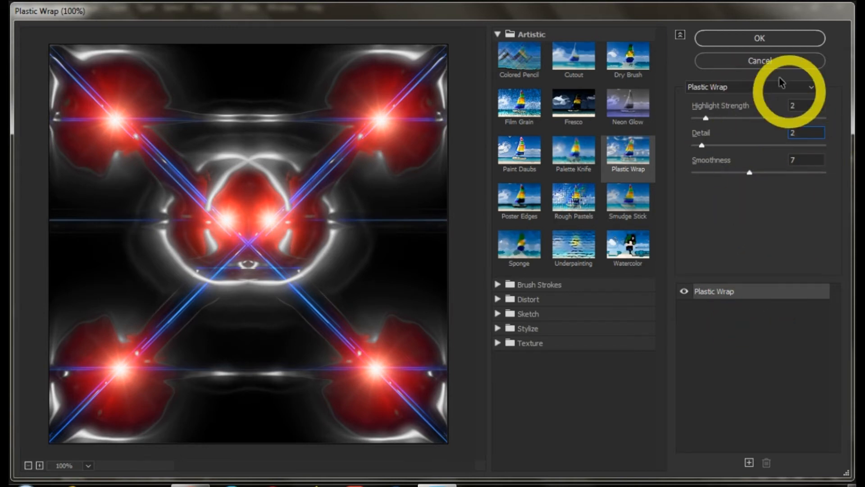
pyautogui.click(762, 39)
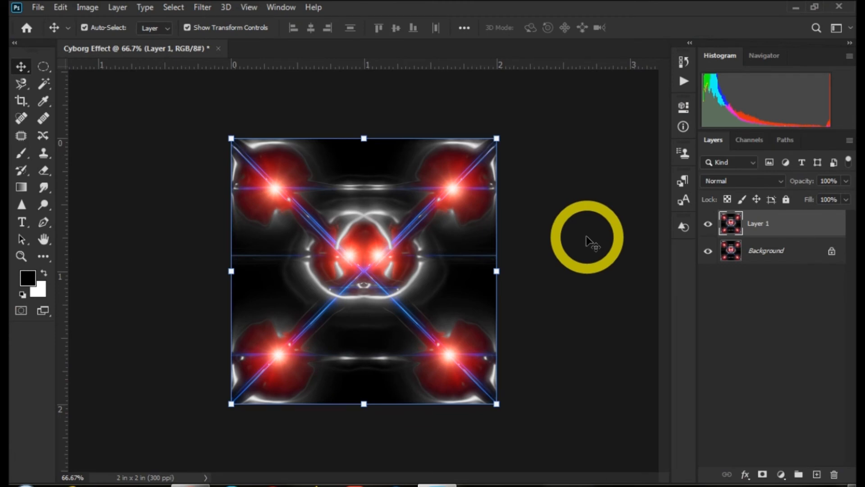
# Set the Plastic Wrap layer's blend mode to Pin Light and merge it with the background
pyautogui.click(759, 179)
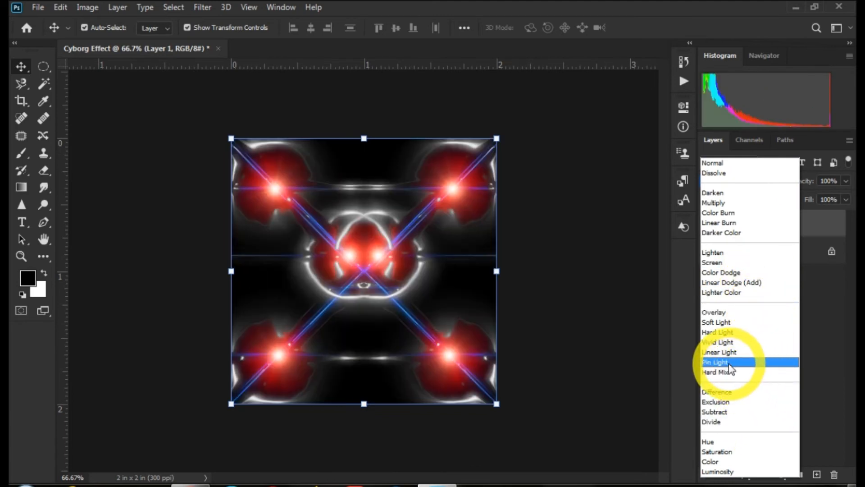
pyautogui.click(746, 362)
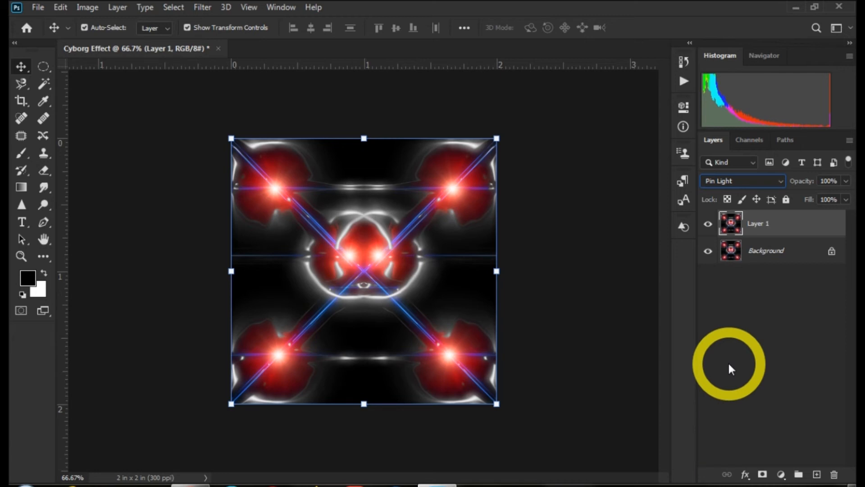
pyautogui.click(727, 313)
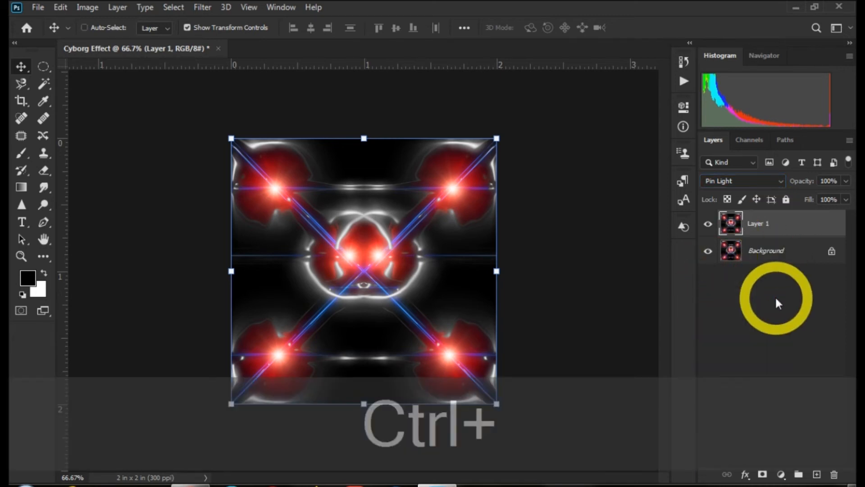
pyautogui.hotkey('ctrl', 'e')
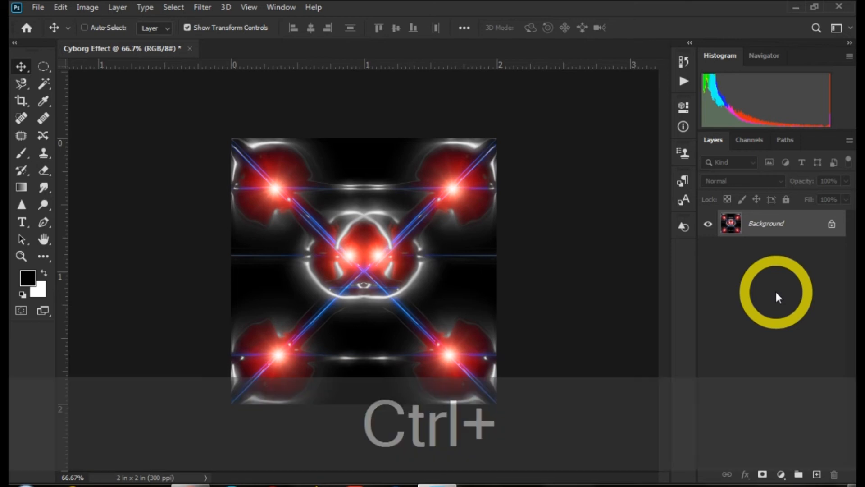
# Duplicate the background layer and render Clouds onto the copy
pyautogui.hotkey('ctrl', 'j')
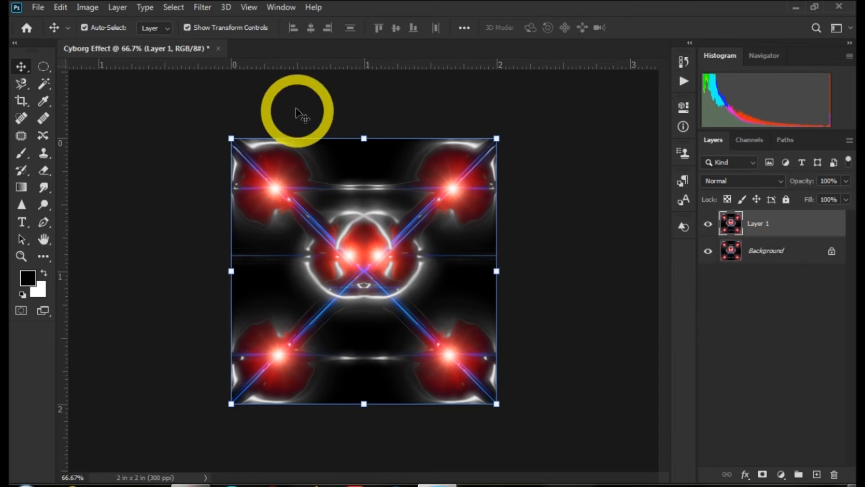
pyautogui.click(206, 9)
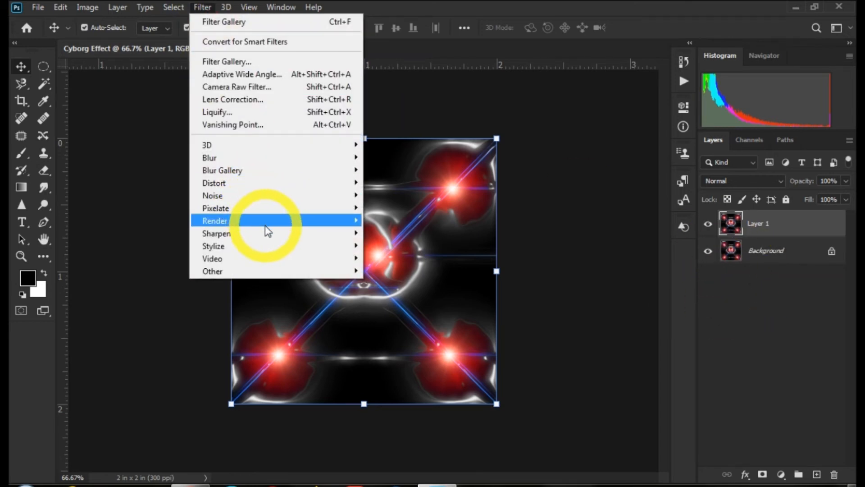
pyautogui.moveTo(265, 226)
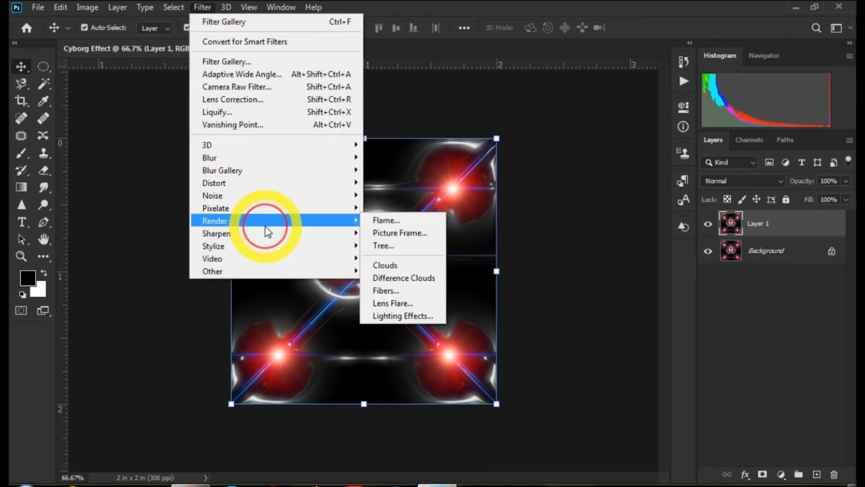
pyautogui.click(402, 265)
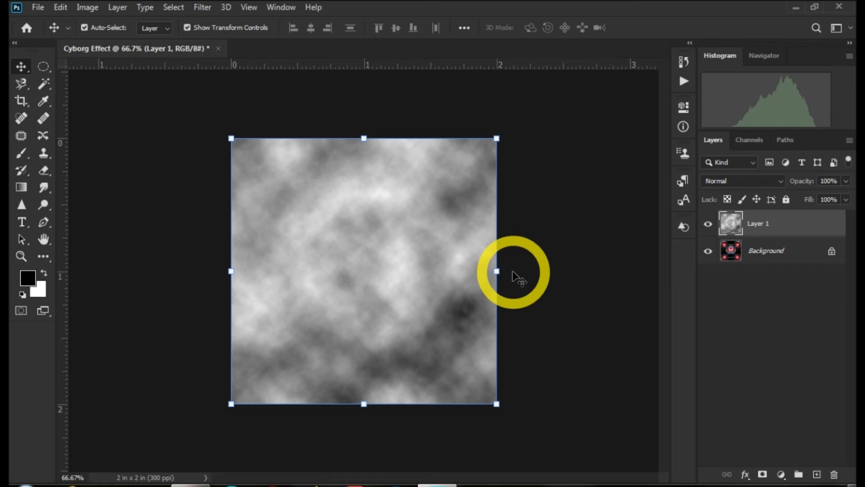
# Colorize the clouds layer with Hue/Saturation, using Hue 154 and Saturation 49
pyautogui.hotkey('ctrl', 'u')
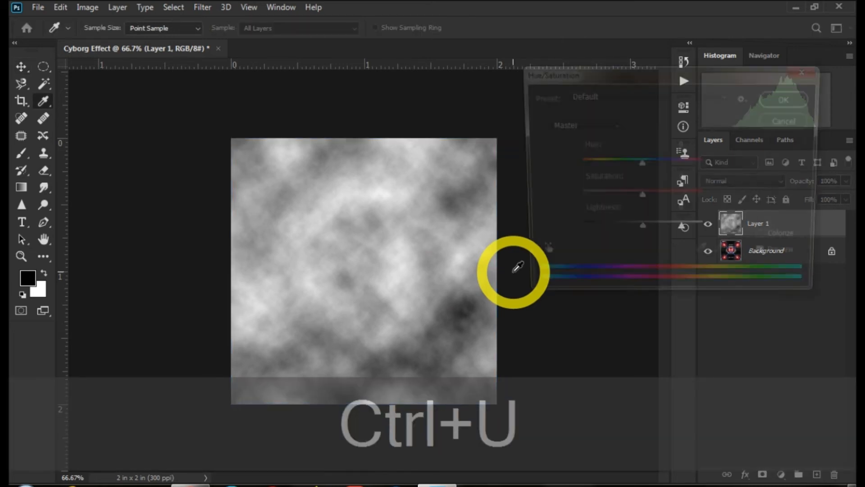
pyautogui.click(769, 242)
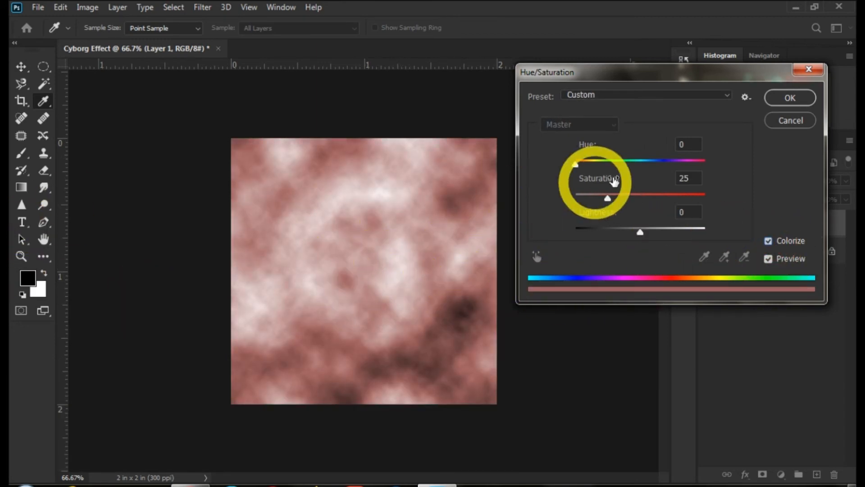
pyautogui.moveTo(575, 164); pyautogui.dragTo(632, 163)
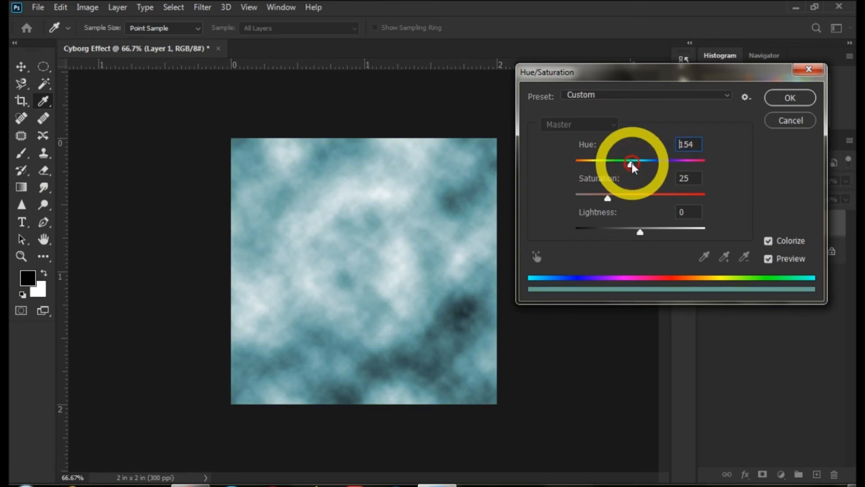
pyautogui.moveTo(607, 199); pyautogui.dragTo(640, 197)
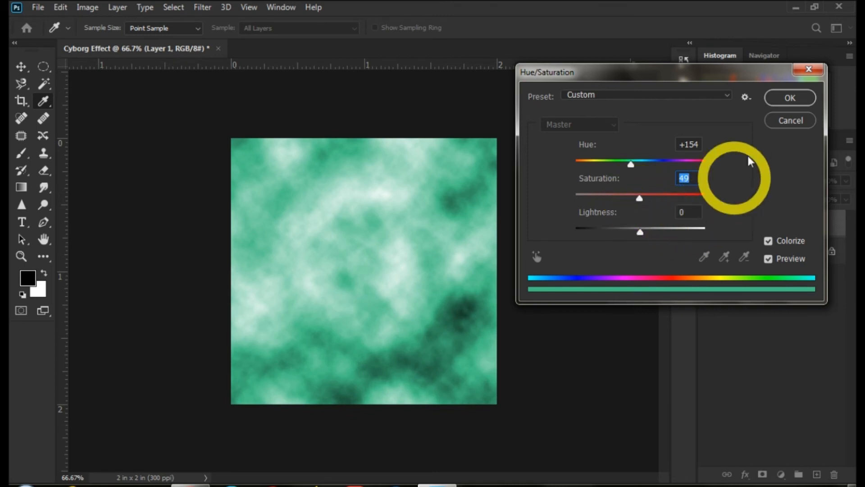
pyautogui.click(789, 98)
pyautogui.press('v')
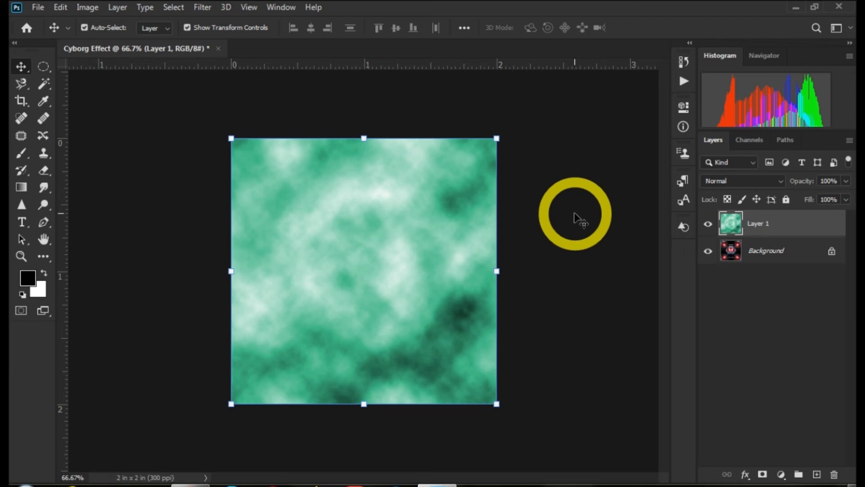
# Set the clouds layer's blend mode to Overlay
pyautogui.click(751, 181)
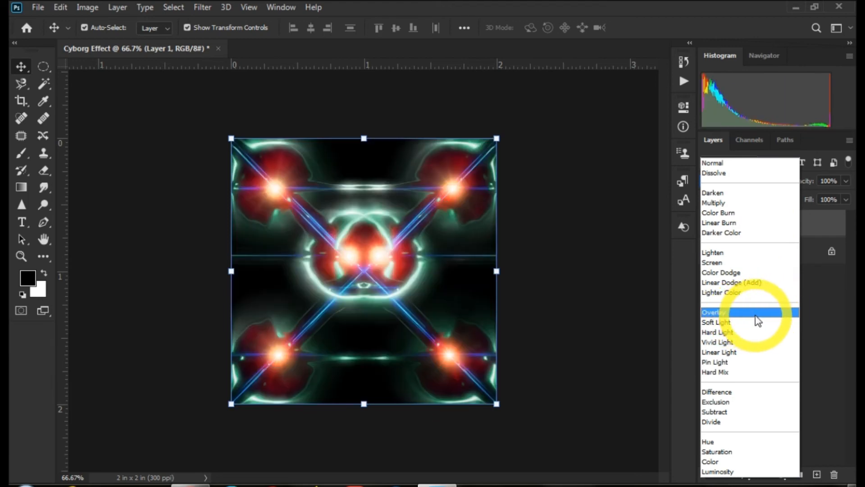
pyautogui.click(757, 315)
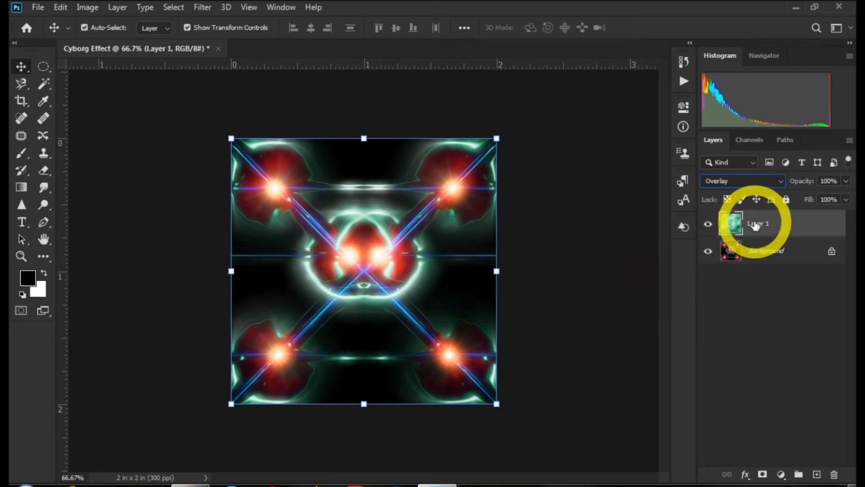
pyautogui.press('ctrl')
# Colorize the Overlay clouds layer to a more saturated pure green with Hue/Saturation and merge it down into the background
pyautogui.hotkey('ctrl', 'u')
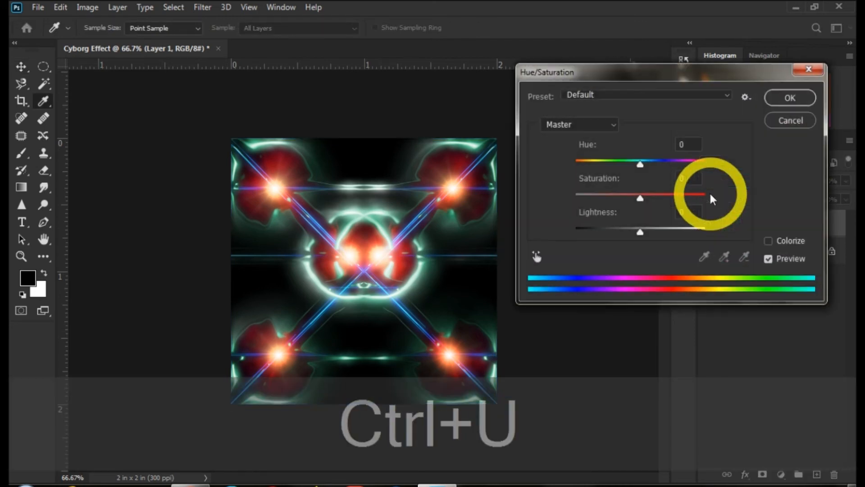
pyautogui.moveTo(639, 197)
pyautogui.mouseDown()
pyautogui.moveTo(654, 197)
pyautogui.moveTo(632, 198)
pyautogui.mouseUp()
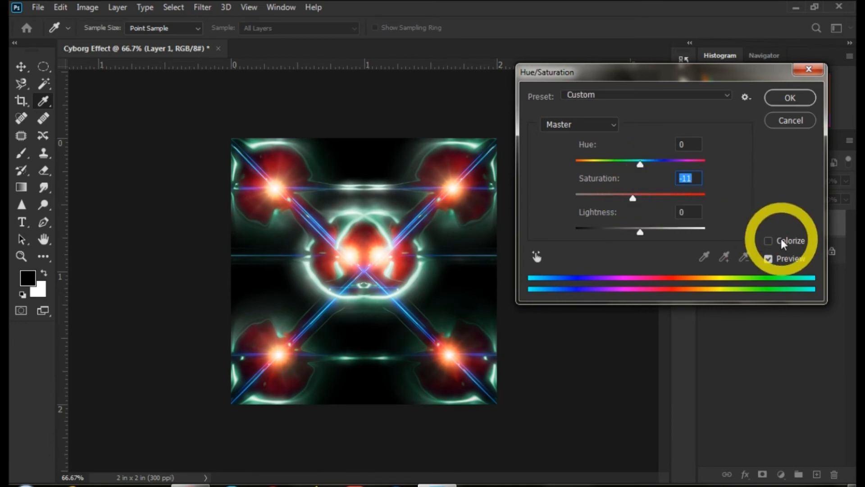
pyautogui.click(769, 240)
pyautogui.moveTo(576, 165); pyautogui.dragTo(616, 165)
pyautogui.moveTo(611, 195); pyautogui.dragTo(639, 196)
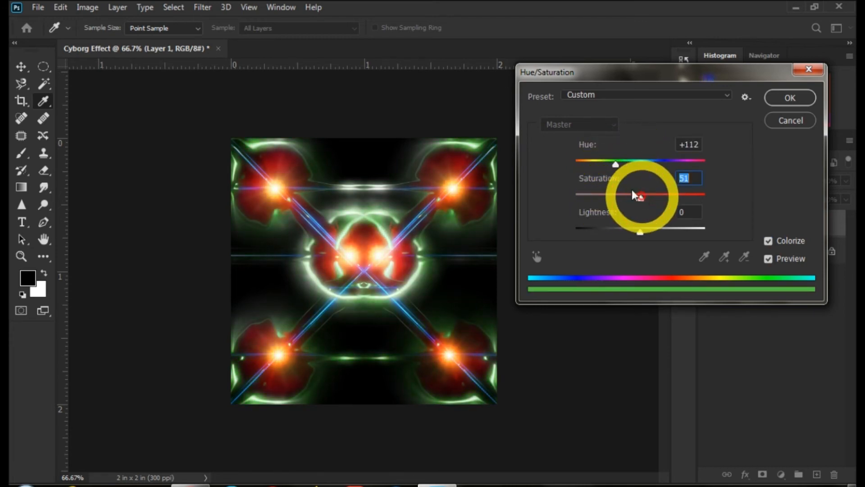
pyautogui.moveTo(616, 164); pyautogui.dragTo(623, 165)
pyautogui.moveTo(640, 197); pyautogui.dragTo(668, 201)
pyautogui.click(791, 99)
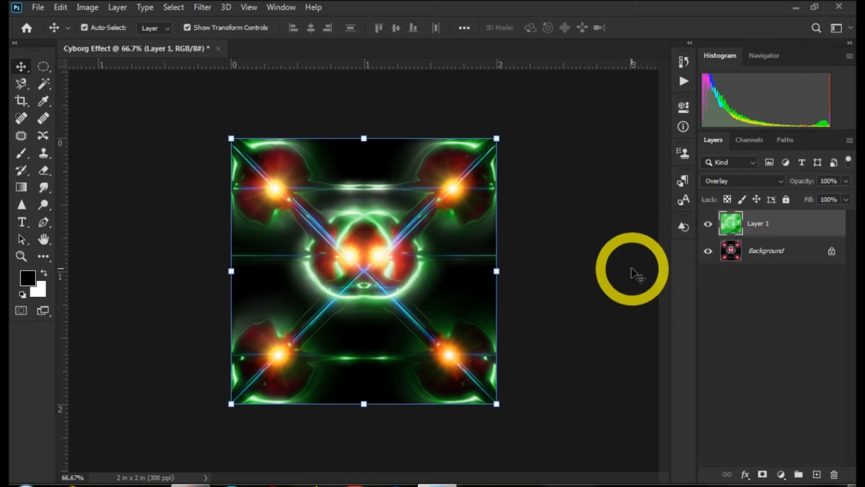
pyautogui.hotkey('ctrl', 'e')
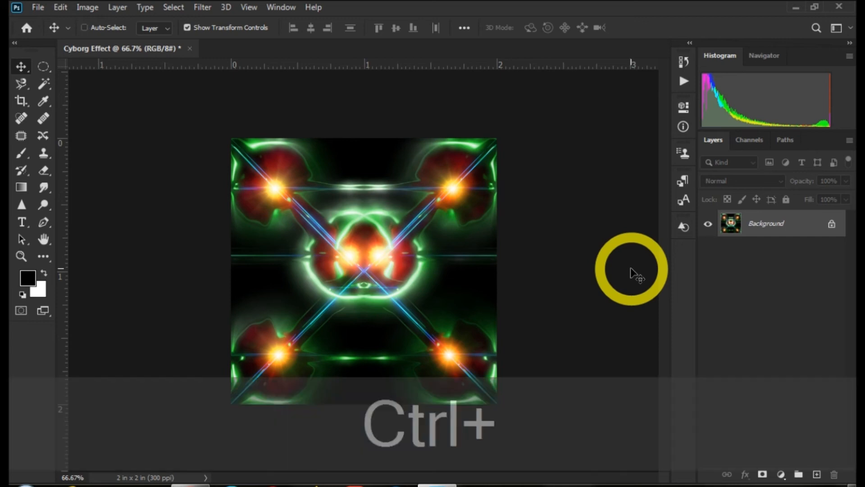
# Duplicate the green-tinted background and rotate the copy 90° clockwise
pyautogui.hotkey('ctrl', 'j')
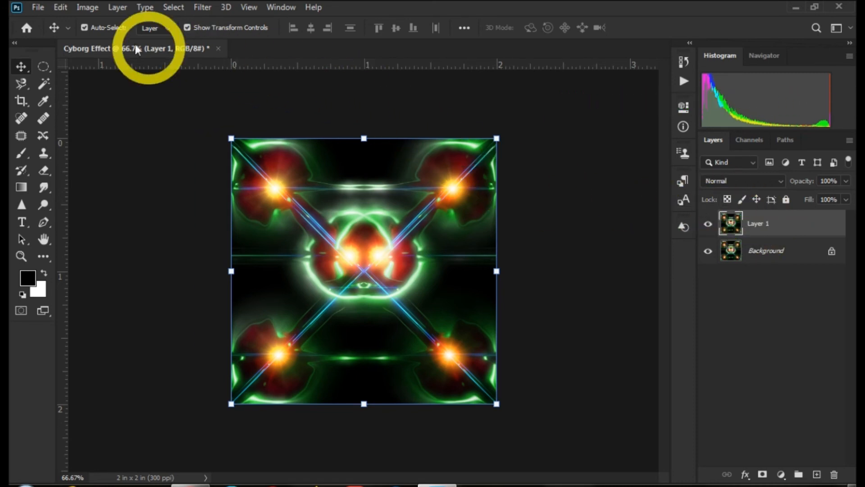
pyautogui.click(62, 7)
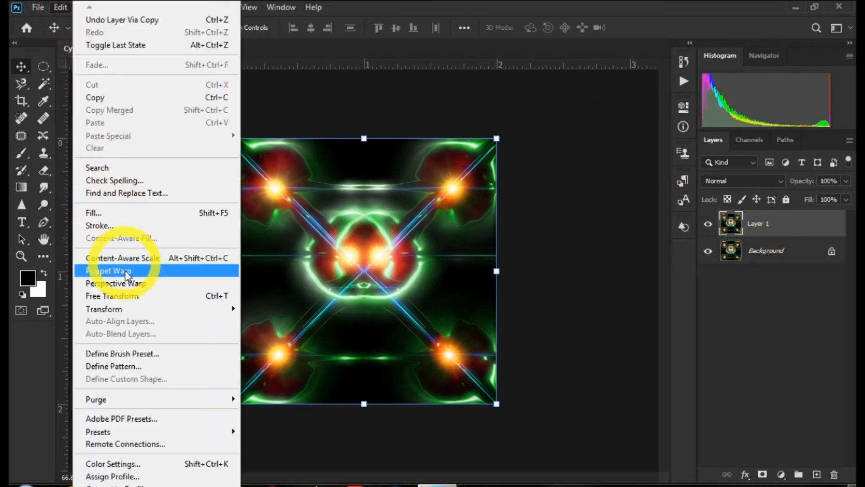
pyautogui.moveTo(129, 310)
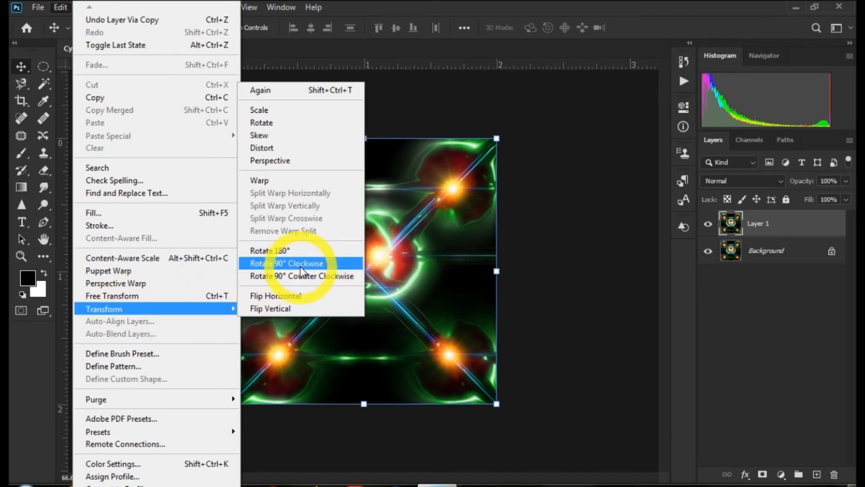
pyautogui.click(329, 264)
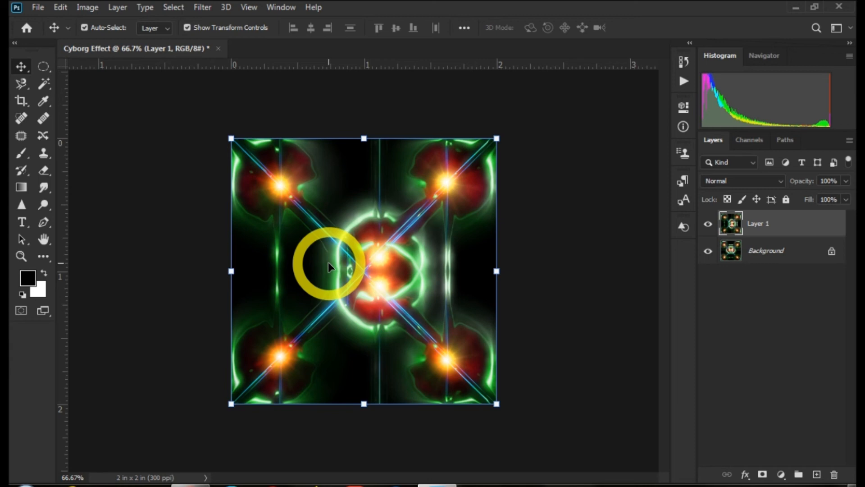
# Blend the clockwise-rotated copy in Lighten mode and merge it with the background
pyautogui.click(741, 181)
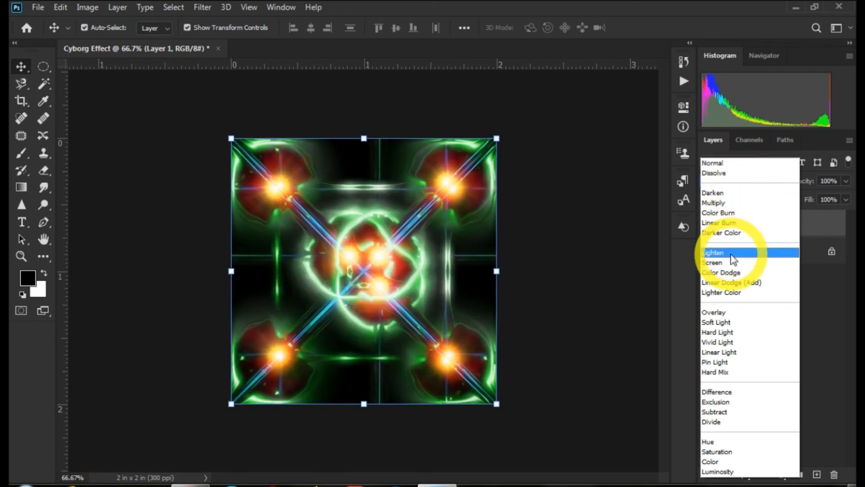
pyautogui.click(733, 256)
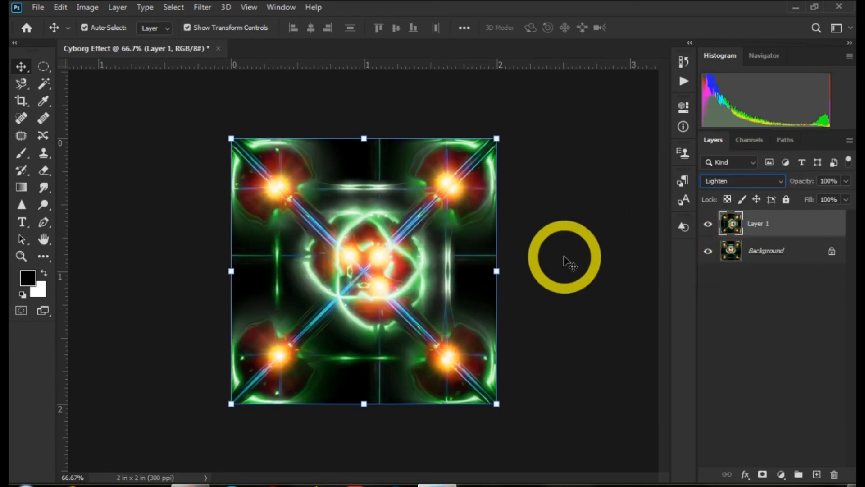
pyautogui.hotkey('ctrl', 'e')
pyautogui.click(761, 250)
pyautogui.click(783, 227)
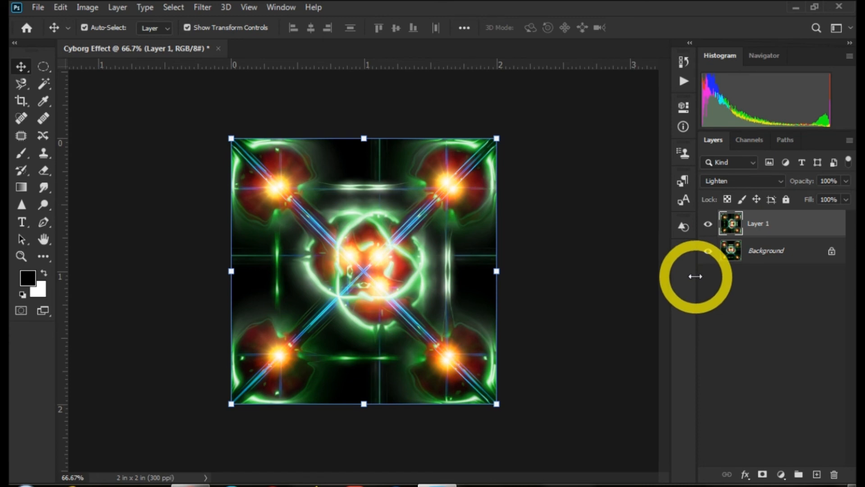
pyautogui.hotkey('ctrl', 'e')
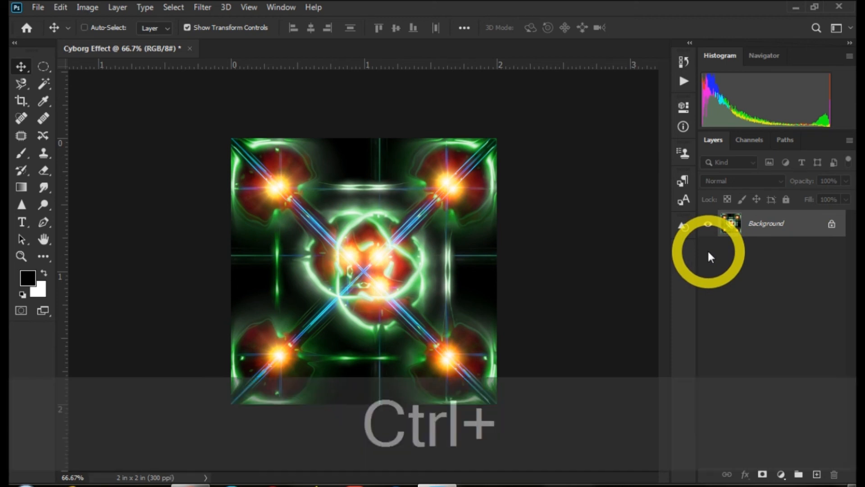
# Duplicate the merged background again and rotate the copy 90° counter-clockwise
pyautogui.hotkey('ctrl', 'j')
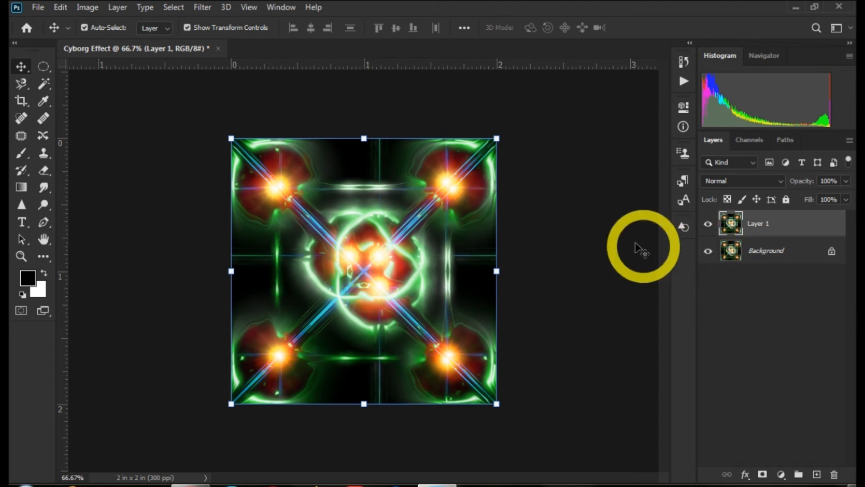
pyautogui.click(60, 8)
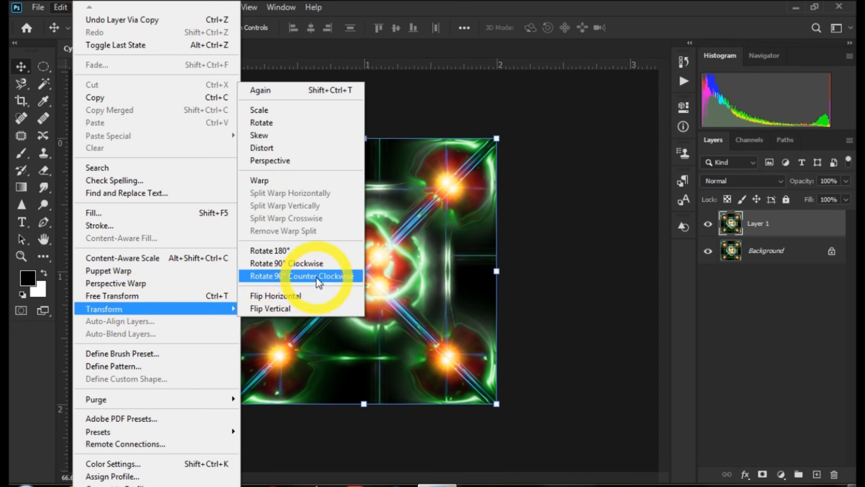
pyautogui.click(318, 279)
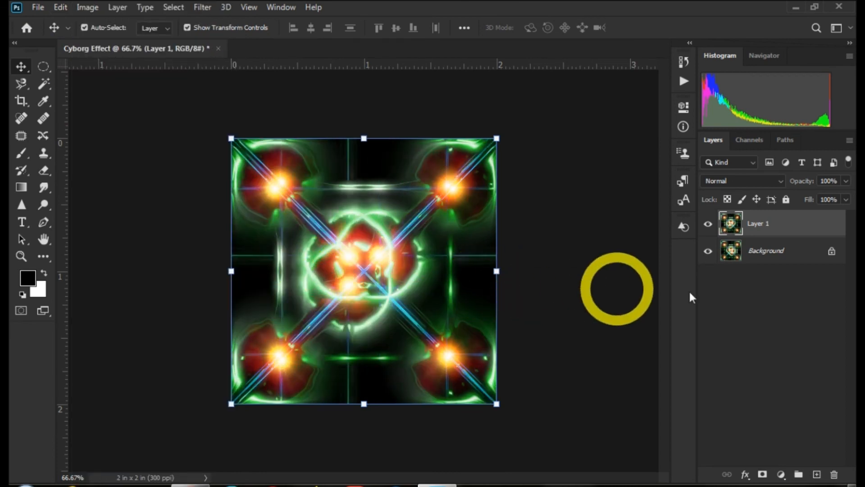
# Blend the counter-clockwise-rotated copy in Lighten mode and merge it with the background
pyautogui.click(744, 182)
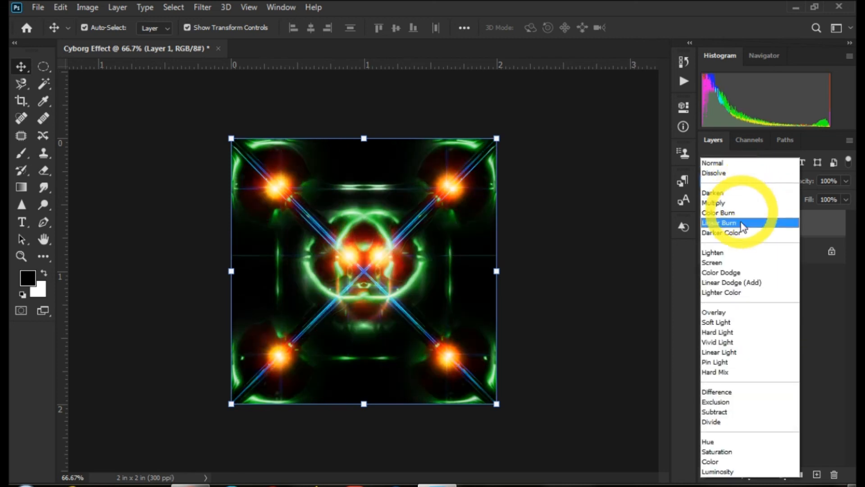
pyautogui.click(730, 254)
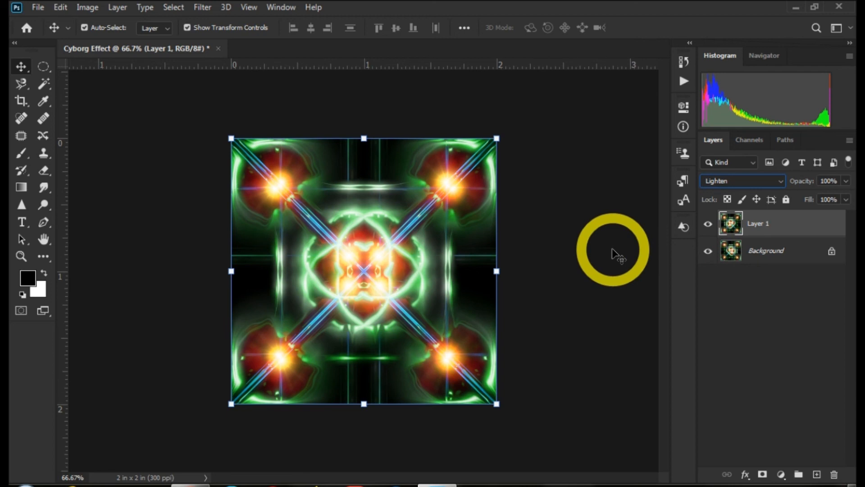
pyautogui.click(744, 251)
pyautogui.click(763, 236)
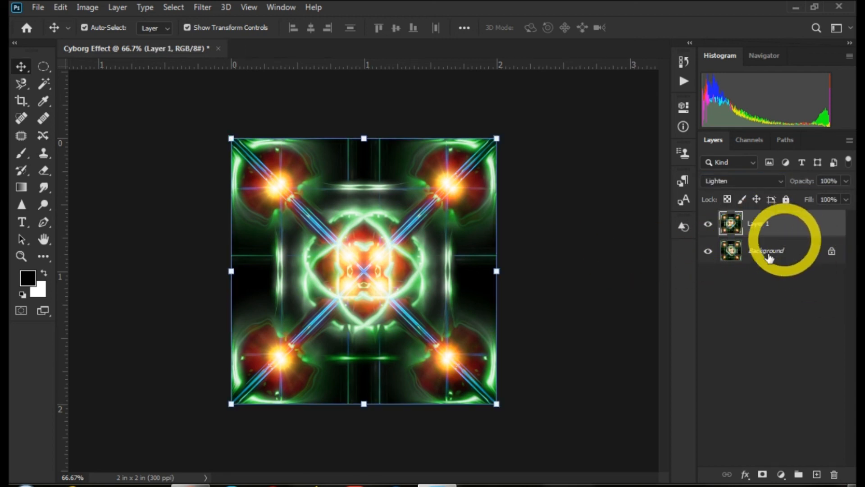
pyautogui.hotkey('ctrl', 'e')
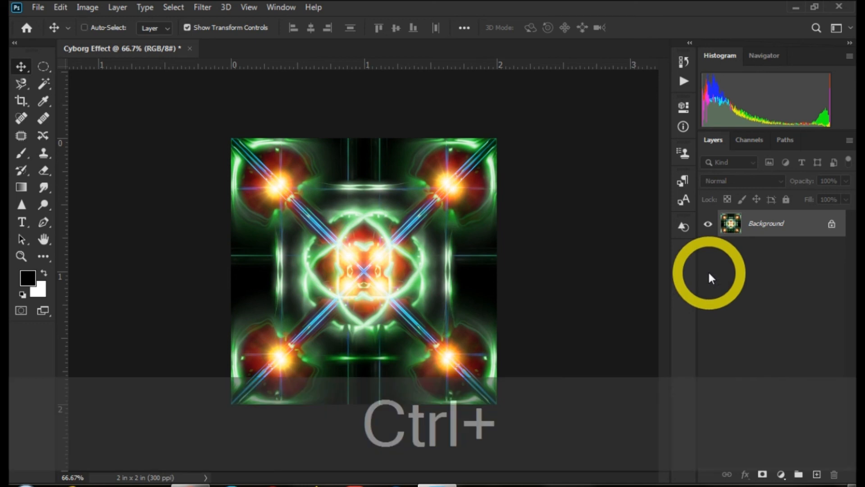
# Duplicate the merged background and distort the copy with the Twirl filter at an angle of 105°
pyautogui.hotkey('ctrl', 'j')
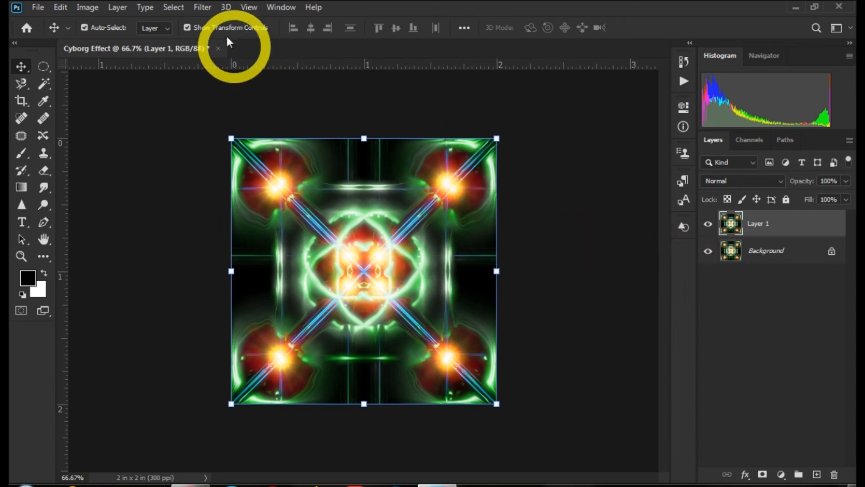
pyautogui.click(203, 8)
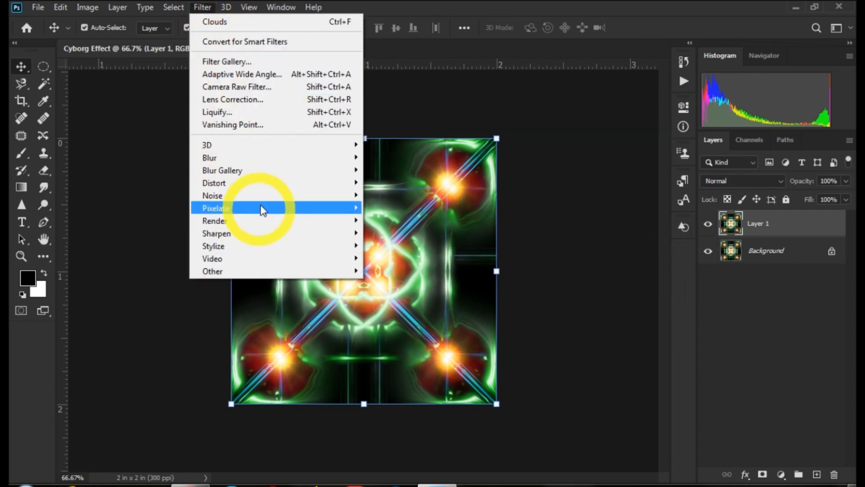
pyautogui.moveTo(266, 190)
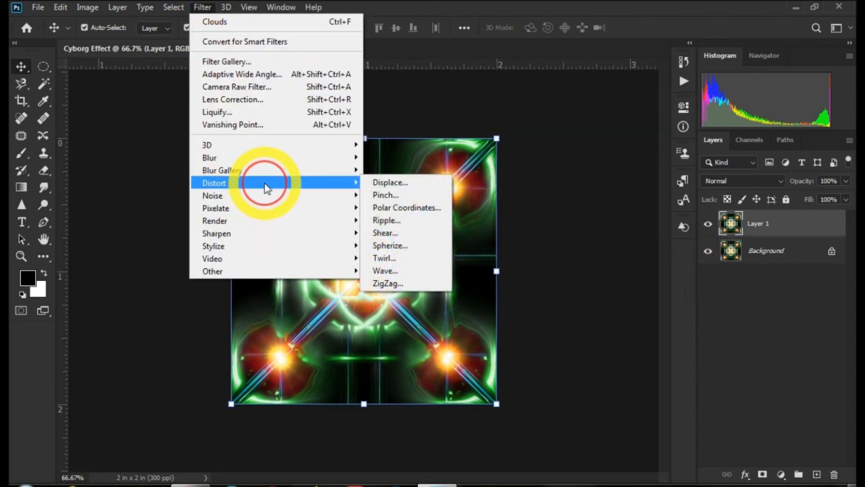
pyautogui.click(409, 257)
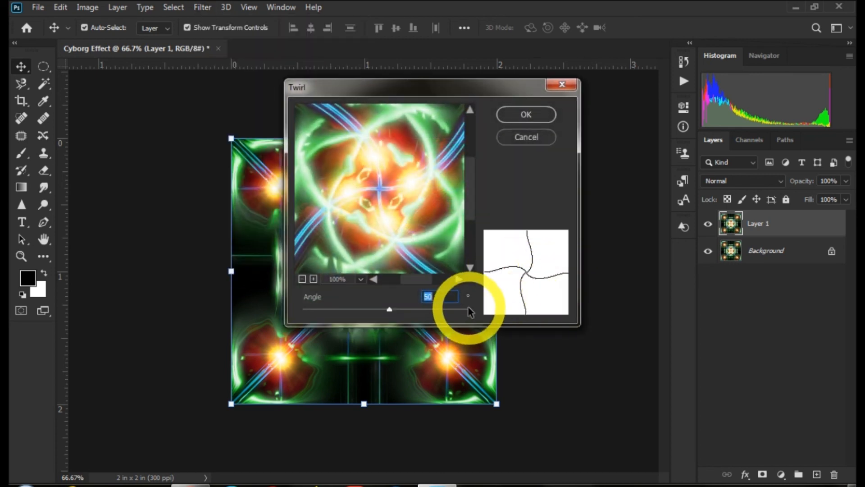
pyautogui.write('105')
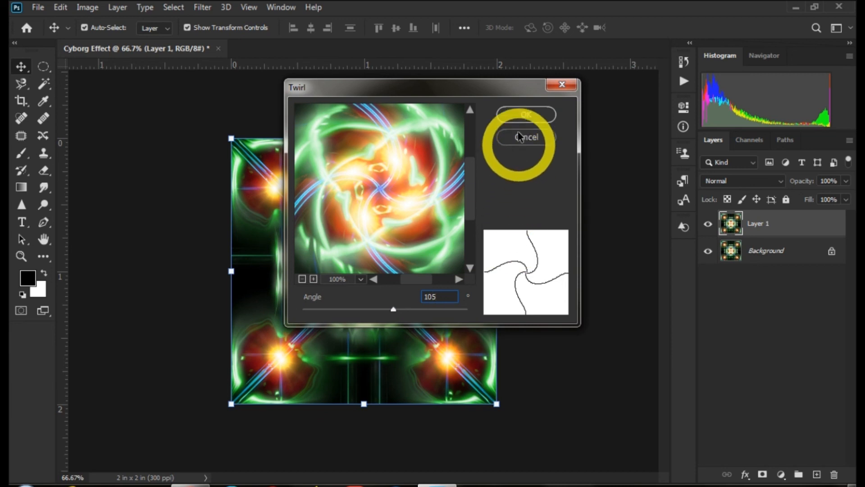
pyautogui.click(507, 113)
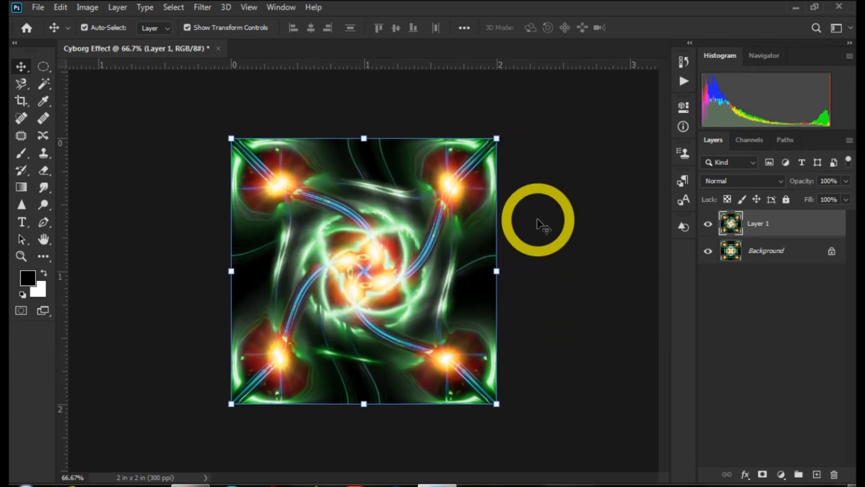
# Blend the twirled copy in Lighten mode and merge it with the background
pyautogui.click(749, 179)
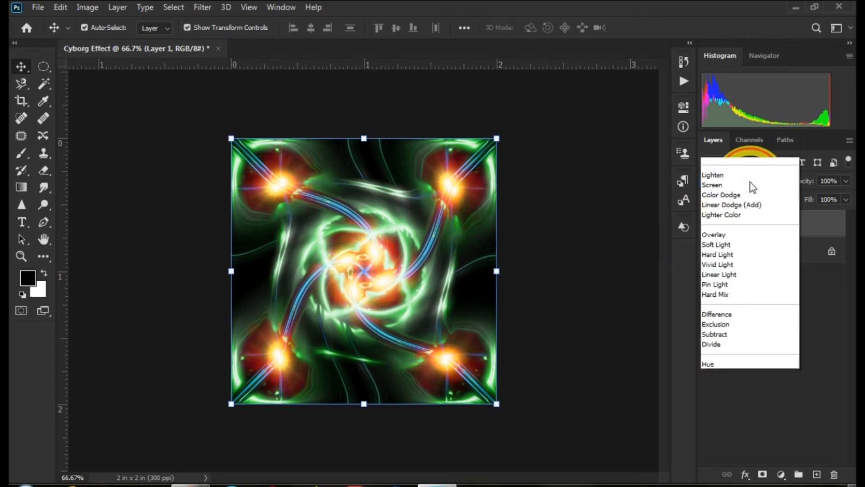
pyautogui.click(732, 253)
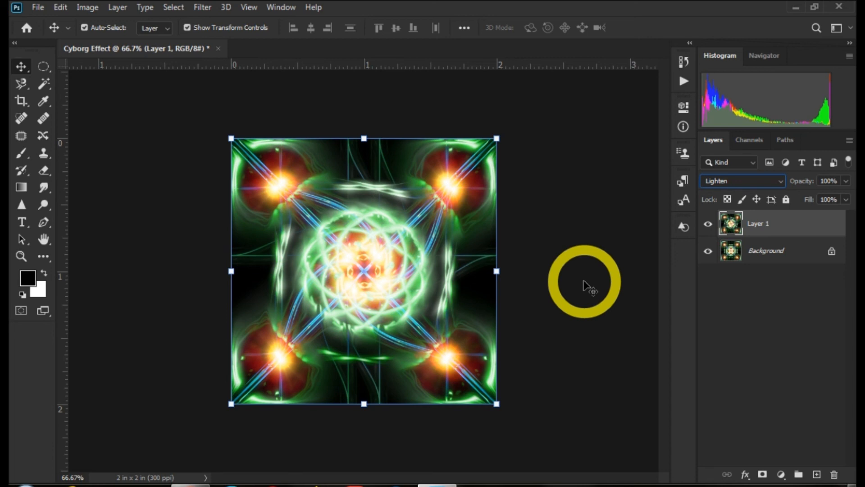
pyautogui.click(728, 255)
pyautogui.moveTo(760, 233); pyautogui.dragTo(722, 238)
pyautogui.hotkey('ctrl', 'e')
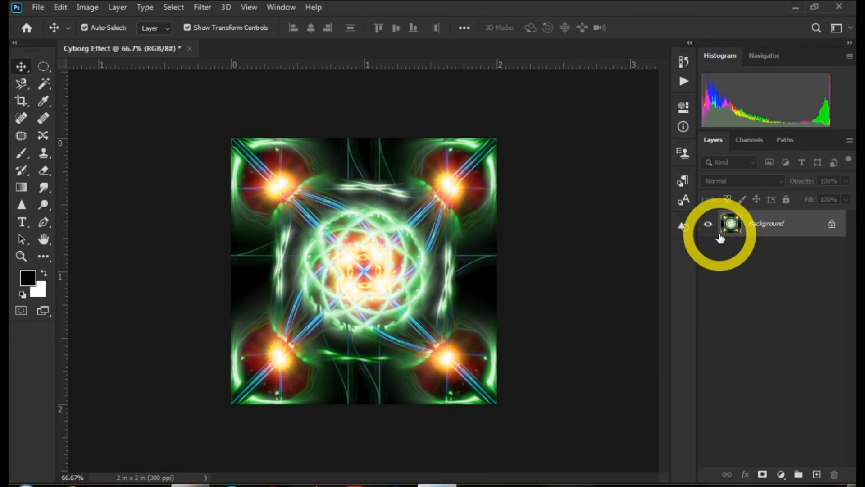
# Preview the finished artwork at 100% in Full Screen Mode, and return to the standard screen mode
pyautogui.hotkey('ctrl', '=')
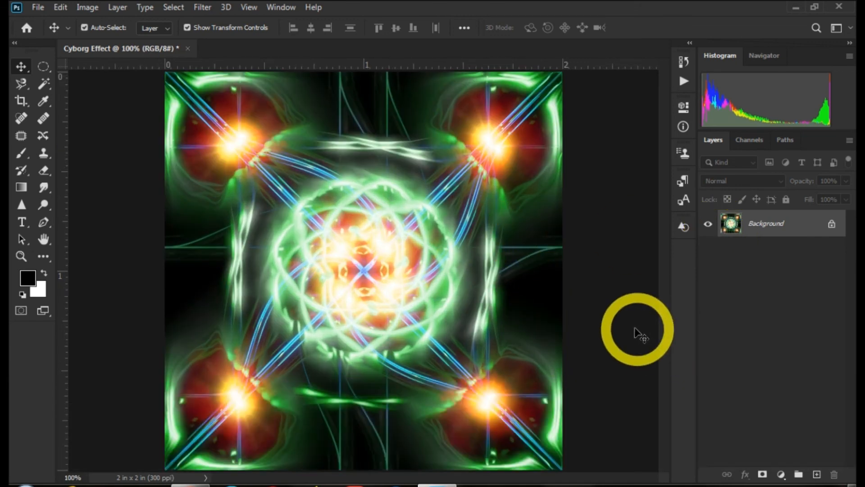
pyautogui.click(45, 310)
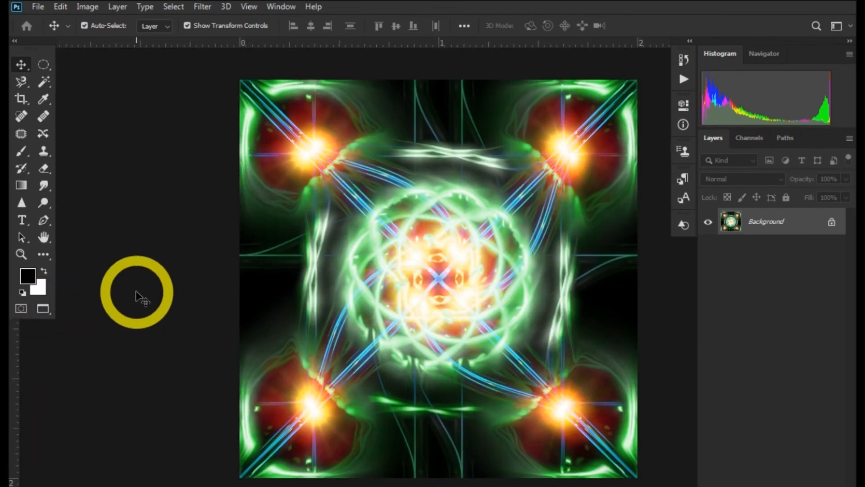
pyautogui.click(44, 309)
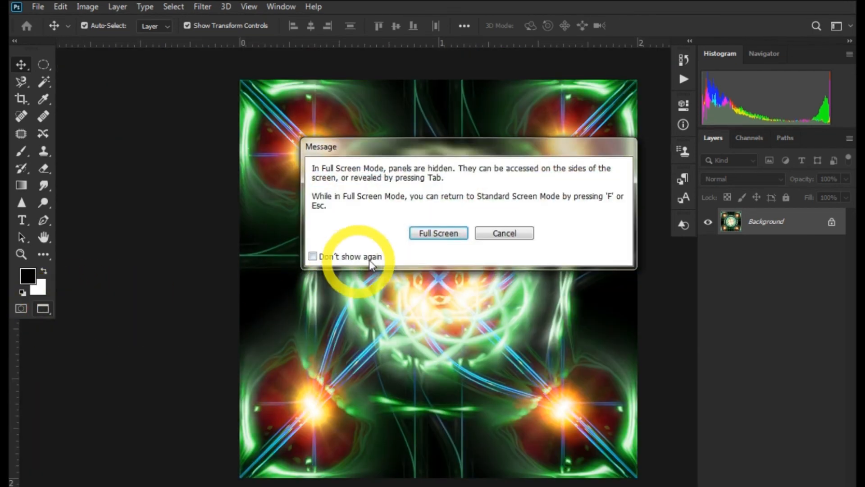
pyautogui.click(431, 233)
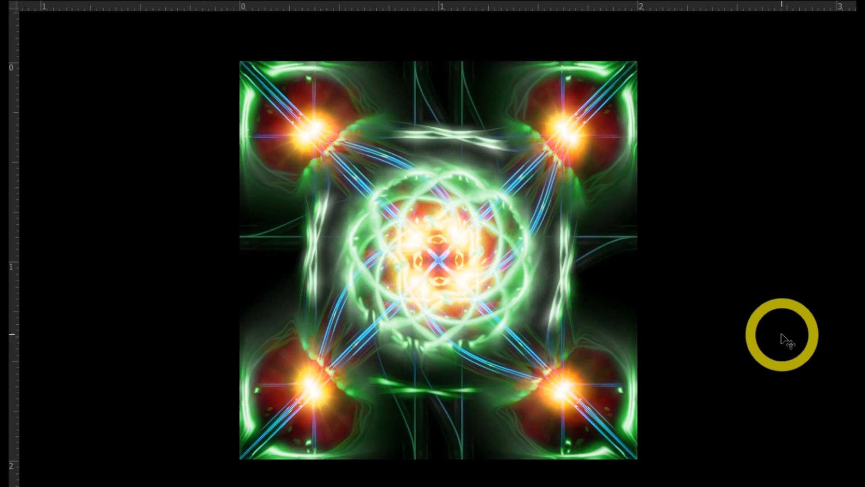
pyautogui.press('f')
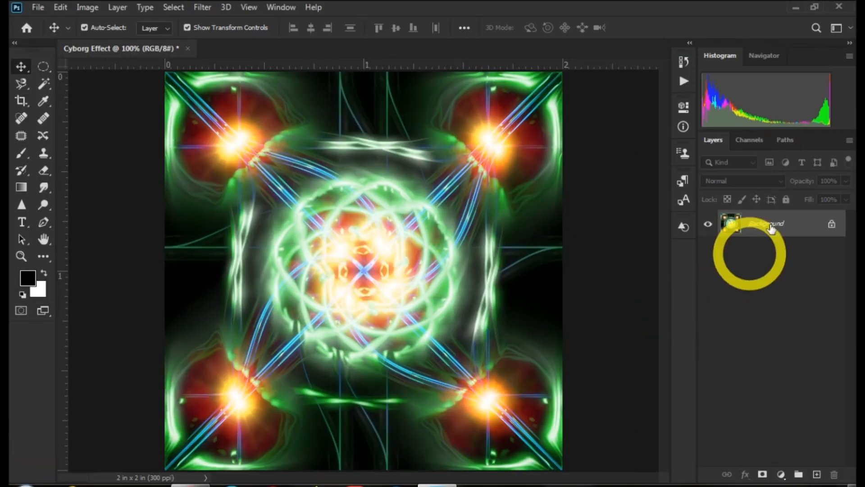